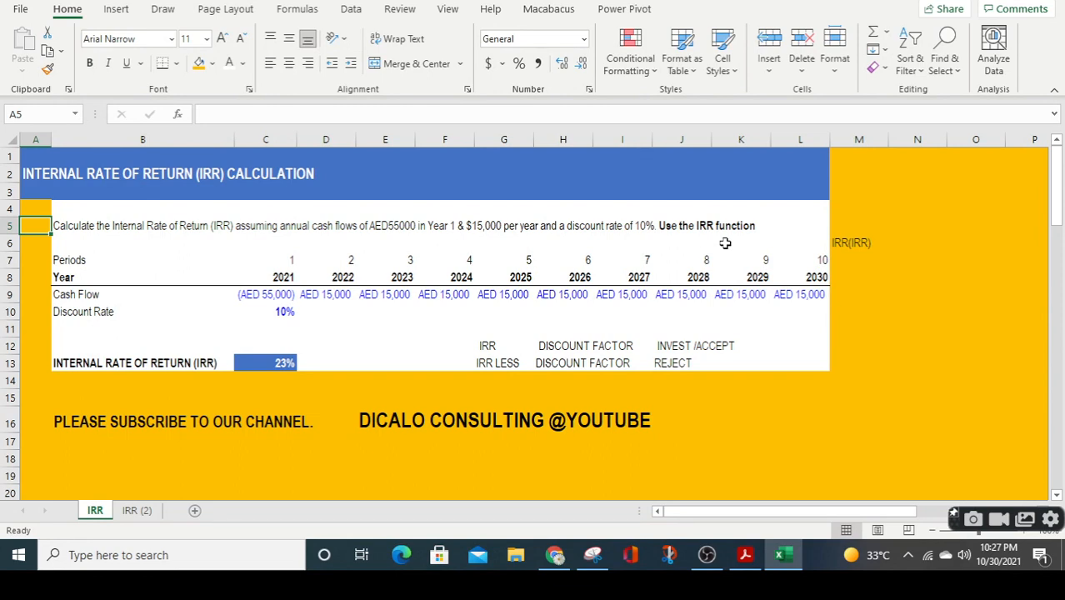
{"action": "key", "text": "Down"}
{"action": "key", "text": "Down"}
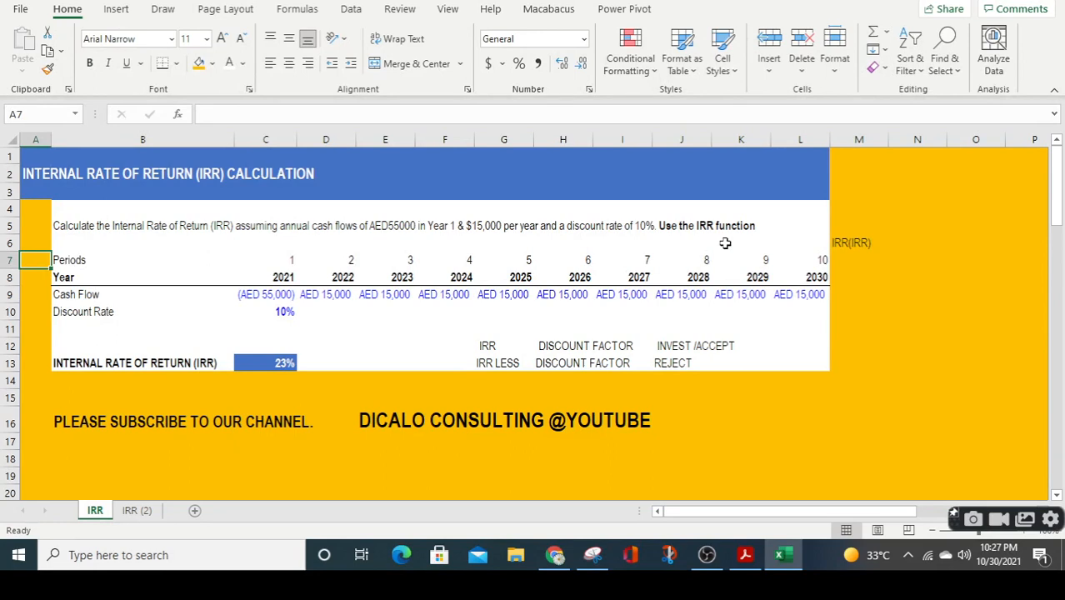
{"action": "key", "text": "Down"}
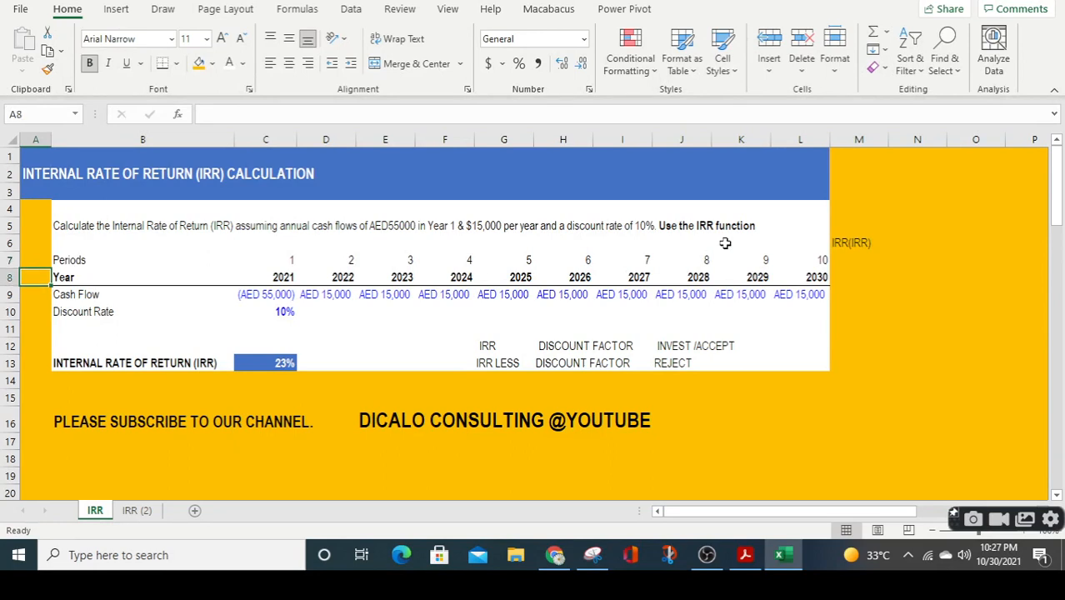
{"action": "key", "text": "Up"}
{"action": "key", "text": "Up"}
{"action": "key", "text": "Up"}
{"action": "key", "text": "Up"}
{"action": "key", "text": "Up"}
{"action": "key", "text": "Up"}
{"action": "key", "text": "Up"}
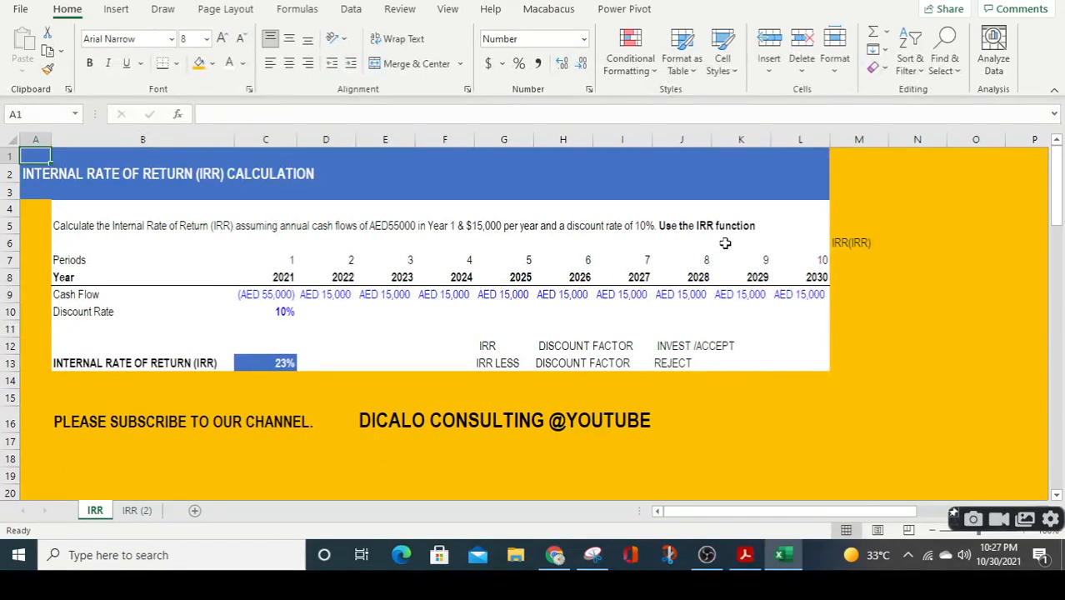
{"action": "key", "text": "Down"}
{"action": "key", "text": "Down"}
{"action": "key", "text": "Down"}
{"action": "key", "text": "Down"}
{"action": "key", "text": "Down"}
{"action": "key", "text": "Down"}
{"action": "key", "text": "Down"}
{"action": "key", "text": "Down"}
{"action": "key", "text": "Down"}
{"action": "key", "text": "Down"}
{"action": "key", "text": "Down"}
{"action": "key", "text": "Down"}
{"action": "key", "text": "Down"}
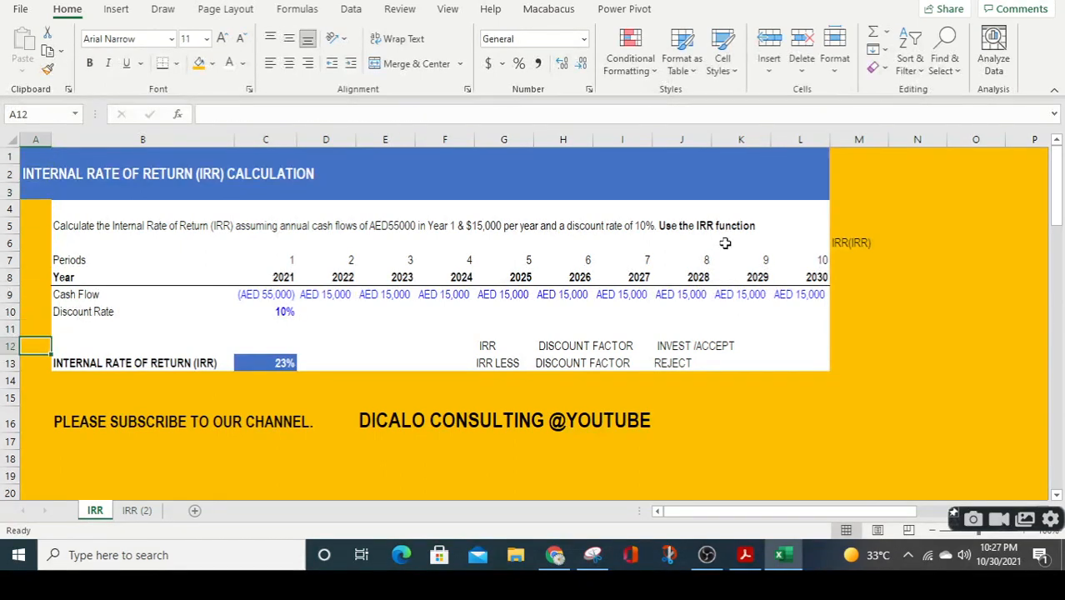
{"action": "key", "text": "Down"}
{"action": "key", "text": "Up"}
{"action": "key", "text": "Up"}
{"action": "key", "text": "Up"}
{"action": "key", "text": "Up"}
{"action": "key", "text": "Up"}
{"action": "key", "text": "Up"}
{"action": "key", "text": "Up"}
{"action": "key", "text": "Up"}
{"action": "key", "text": "Up"}
{"action": "key", "text": "Up"}
{"action": "key", "text": "Up"}
{"action": "key", "text": "Up"}
{"action": "key", "text": "Up"}
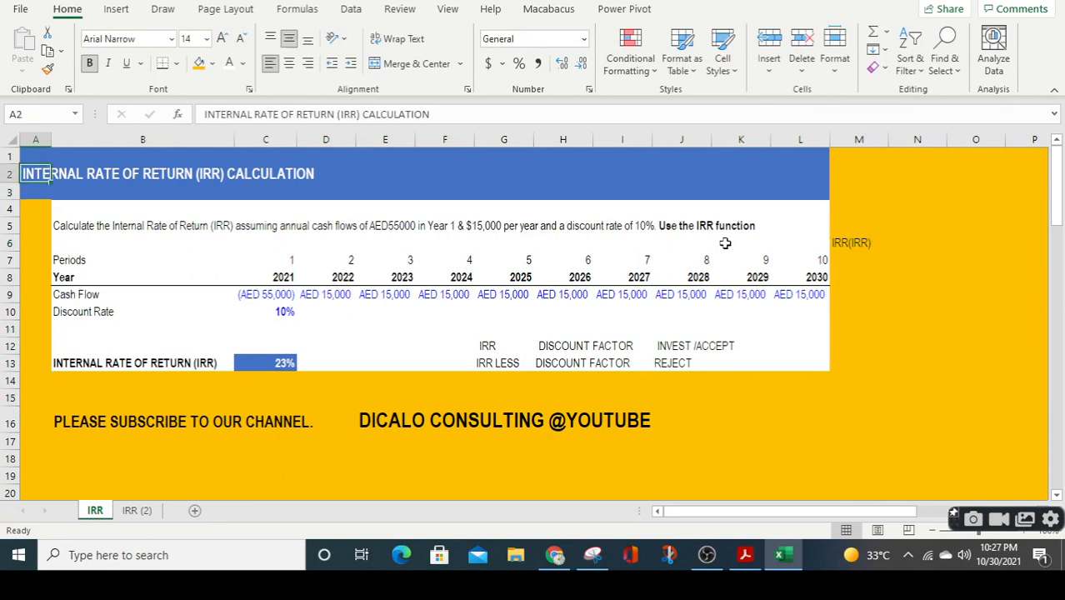
{"action": "key", "text": "Right"}
{"action": "key", "text": "Right"}
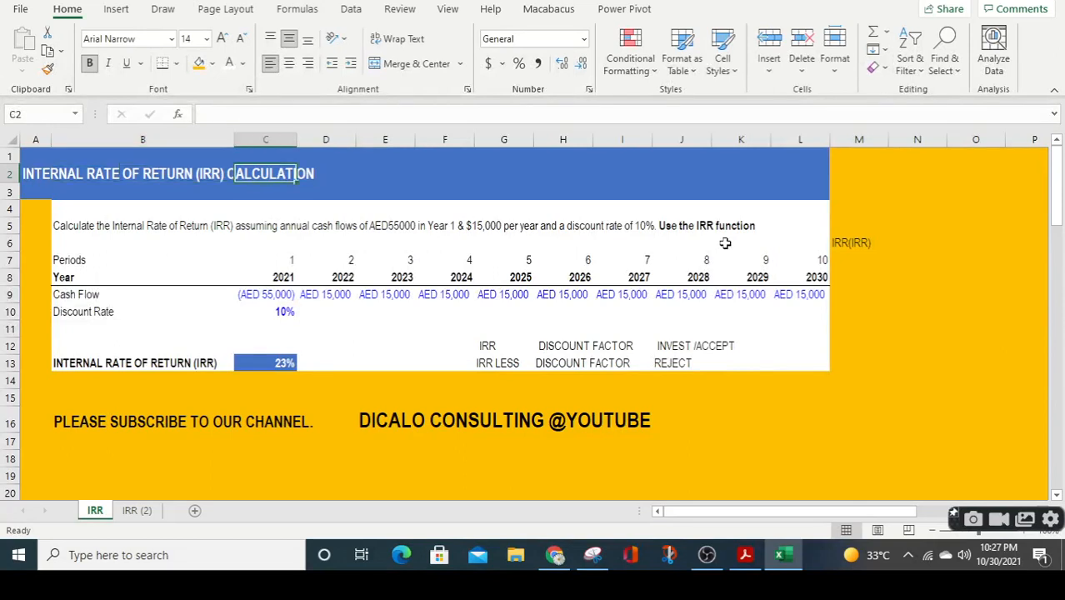
{"action": "key", "text": "Right"}
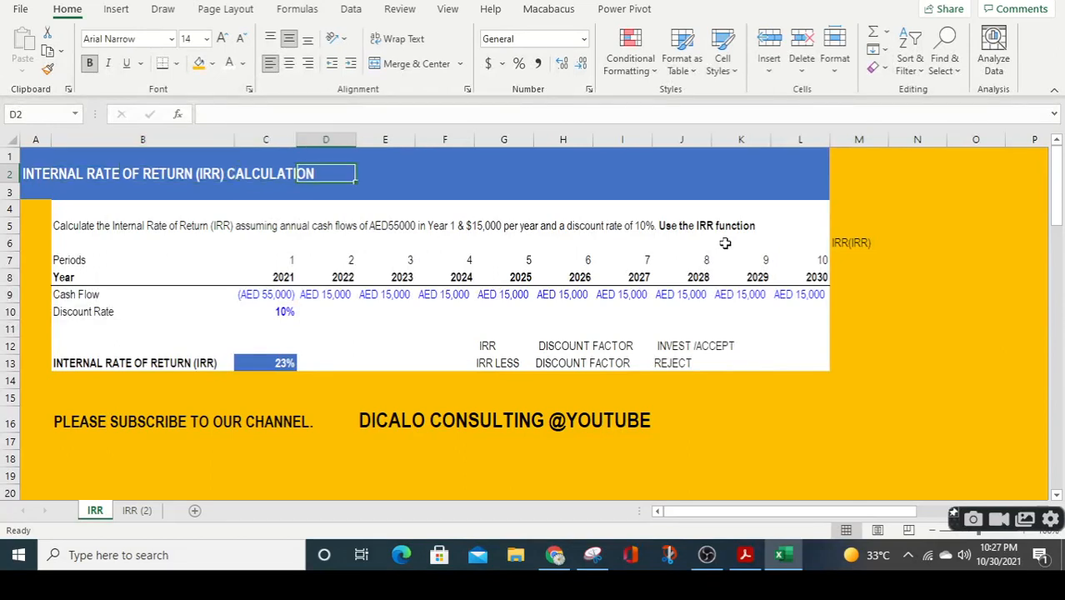
{"action": "key", "text": "Right"}
{"action": "key", "text": "Right"}
{"action": "key", "text": "Right"}
{"action": "key", "text": "Right"}
{"action": "key", "text": "Right"}
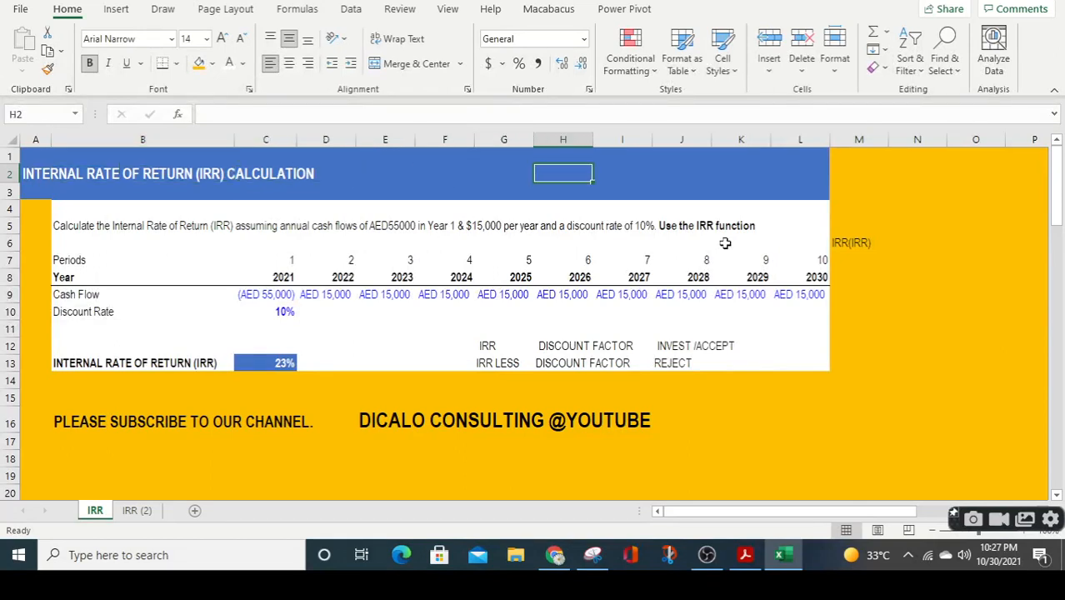
Read through the IRR problem statement in row 5, covering the cash flows, discount rate and function to use.
{"action": "key", "text": "Down"}
{"action": "key", "text": "Down"}
{"action": "key", "text": "Down"}
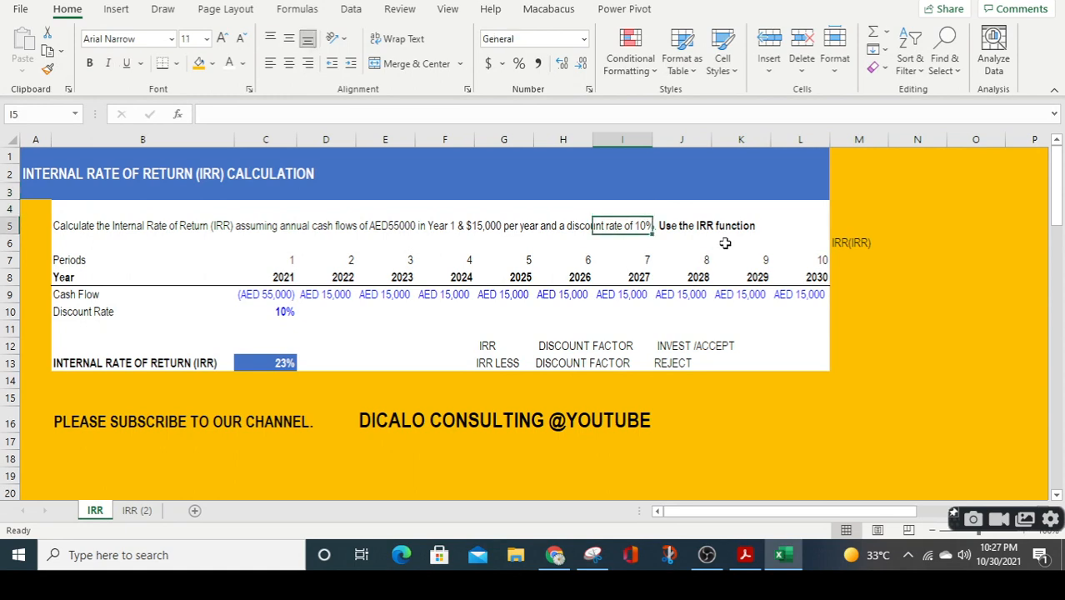
{"action": "key", "text": "Left"}
{"action": "key", "text": "Left"}
{"action": "key", "text": "Left"}
{"action": "key", "text": "Left"}
{"action": "key", "text": "Left"}
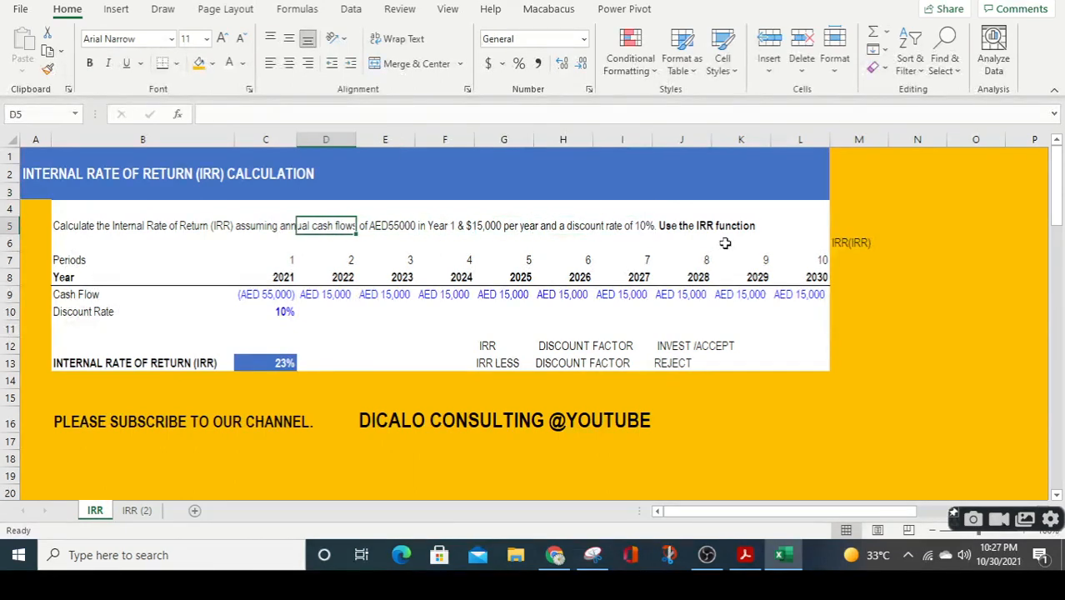
{"action": "key", "text": "Right"}
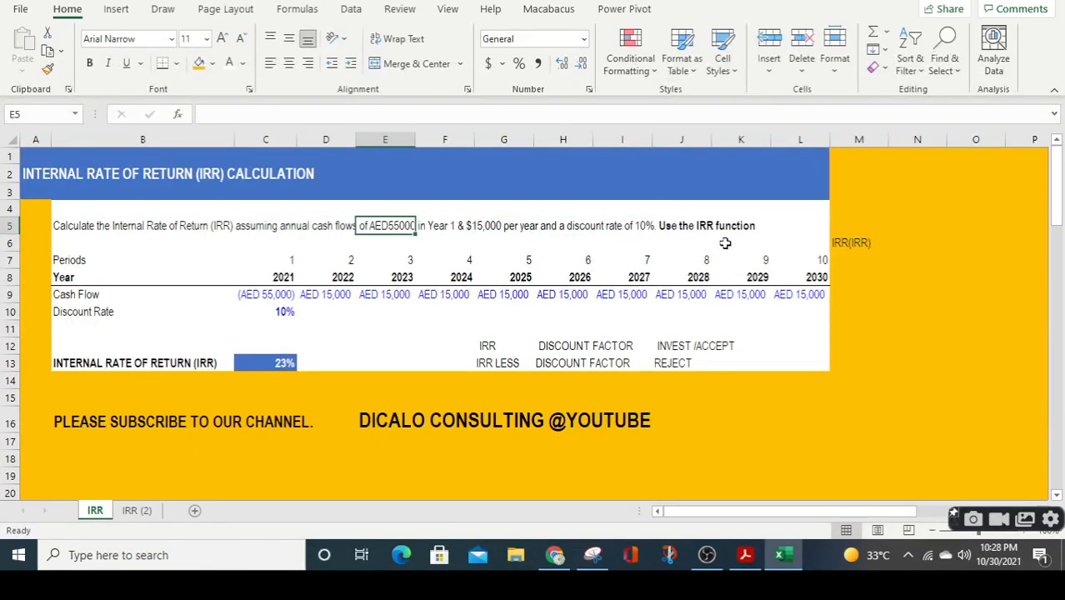
{"action": "key", "text": "ctrl+b"}
{"action": "key", "text": "Right"}
{"action": "key", "text": "Right"}
{"action": "key", "text": "Right"}
{"action": "key", "text": "Right"}
{"action": "key", "text": "Right"}
{"action": "key", "text": "Right"}
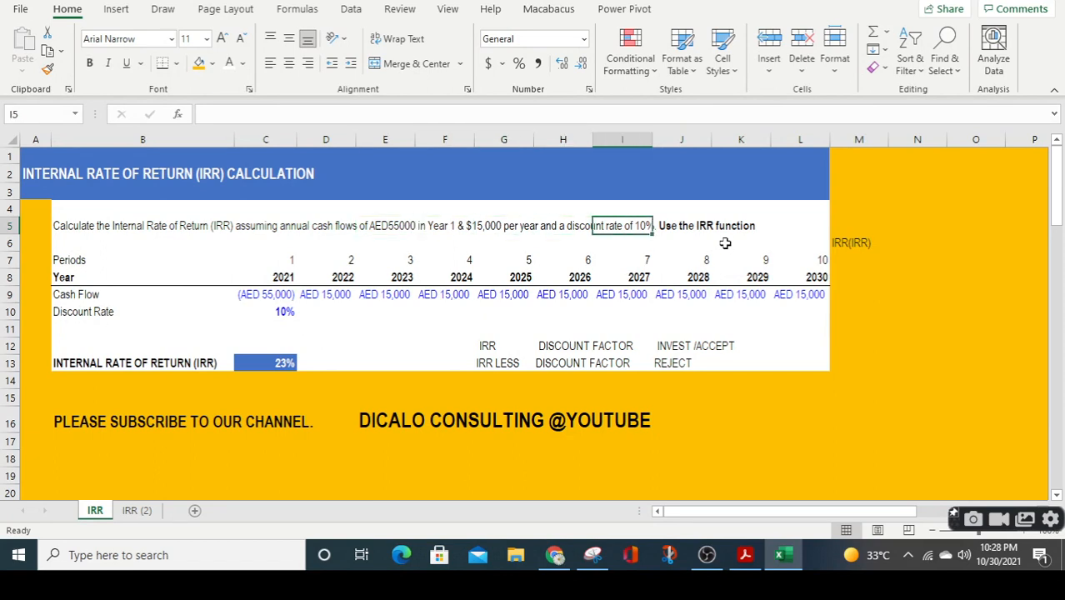
{"action": "key", "text": "Right"}
{"action": "key", "text": "Right"}
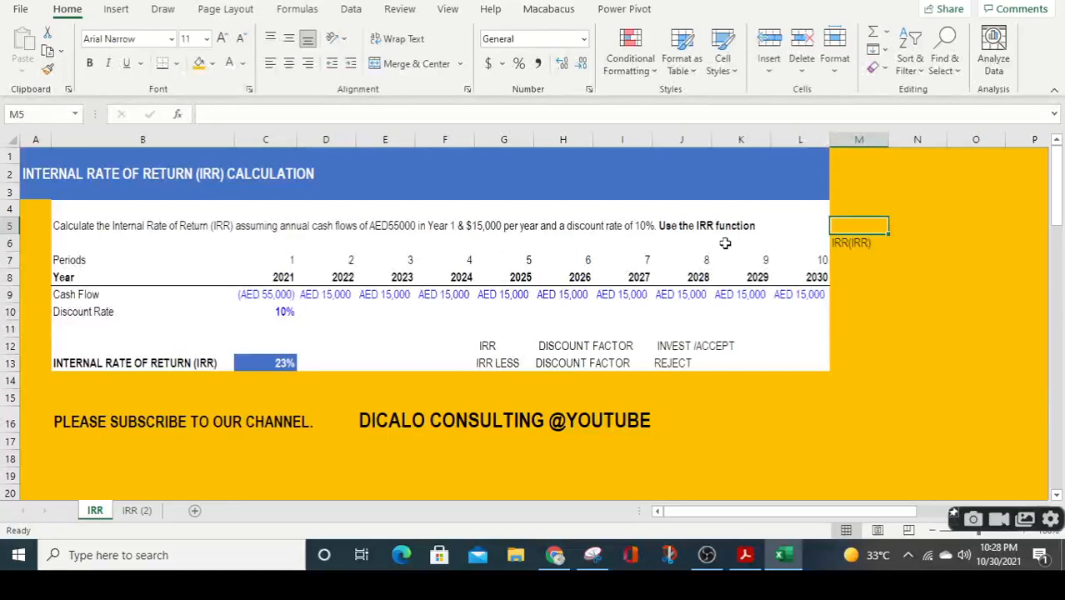
{"action": "key", "text": "Down"}
{"action": "key", "text": "Up"}
{"action": "key", "text": "Up"}
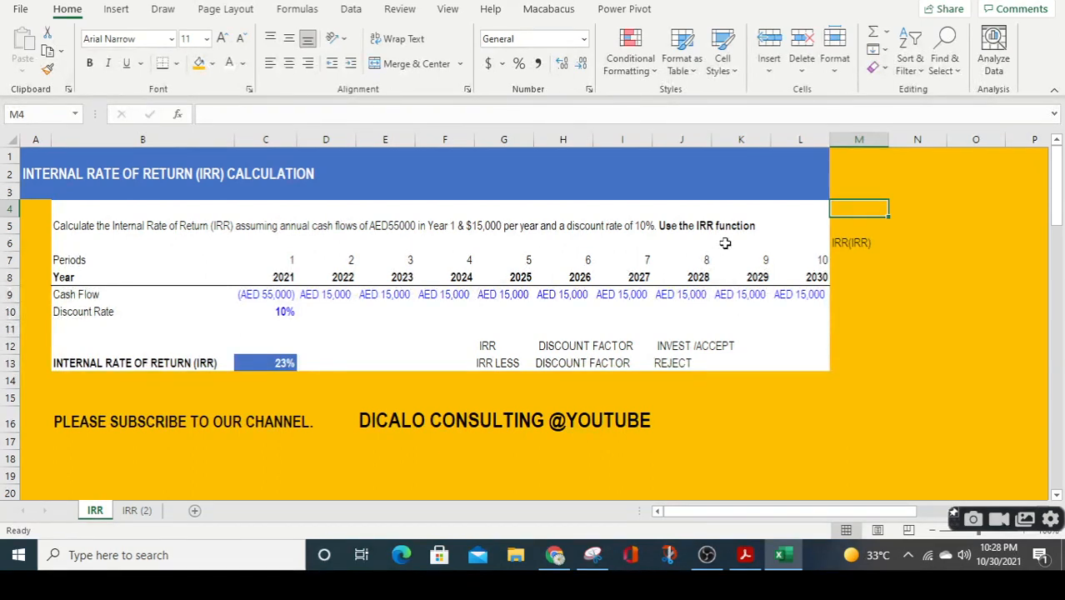
Replace the IRR formula in result cell C13 with 0.
{"action": "key", "text": "Left"}
{"action": "key", "text": "Left"}
{"action": "key", "text": "Left"}
{"action": "key", "text": "Left"}
{"action": "key", "text": "Down"}
{"action": "key", "text": "Down"}
{"action": "key", "text": "Down"}
{"action": "key", "text": "Down"}
{"action": "key", "text": "Down"}
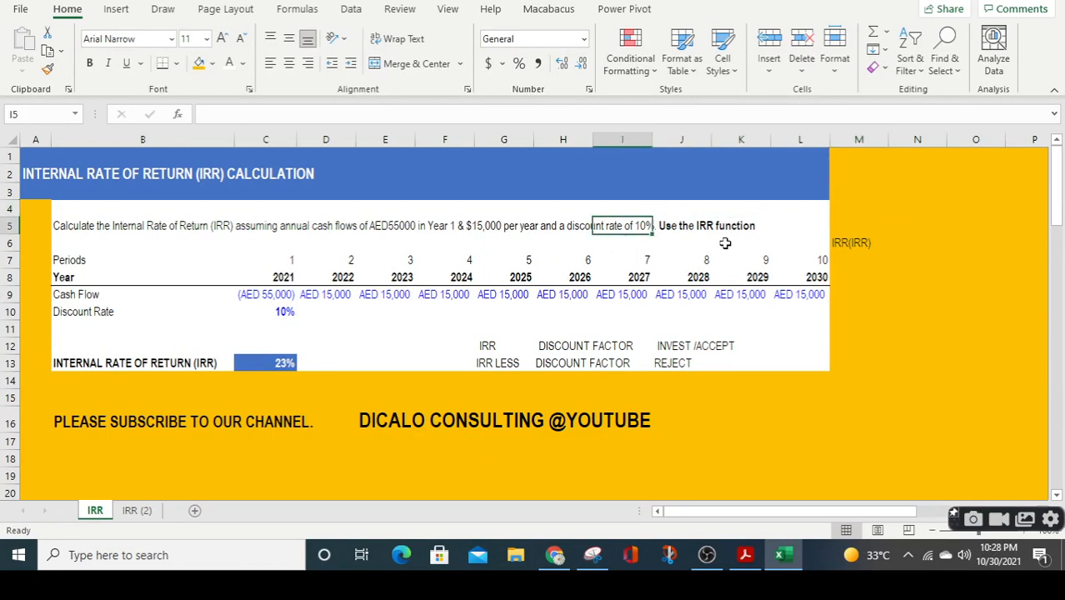
{"action": "key", "text": "Down"}
{"action": "key", "text": "Left"}
{"action": "key", "text": "Left"}
{"action": "key", "text": "Left"}
{"action": "key", "text": "Left"}
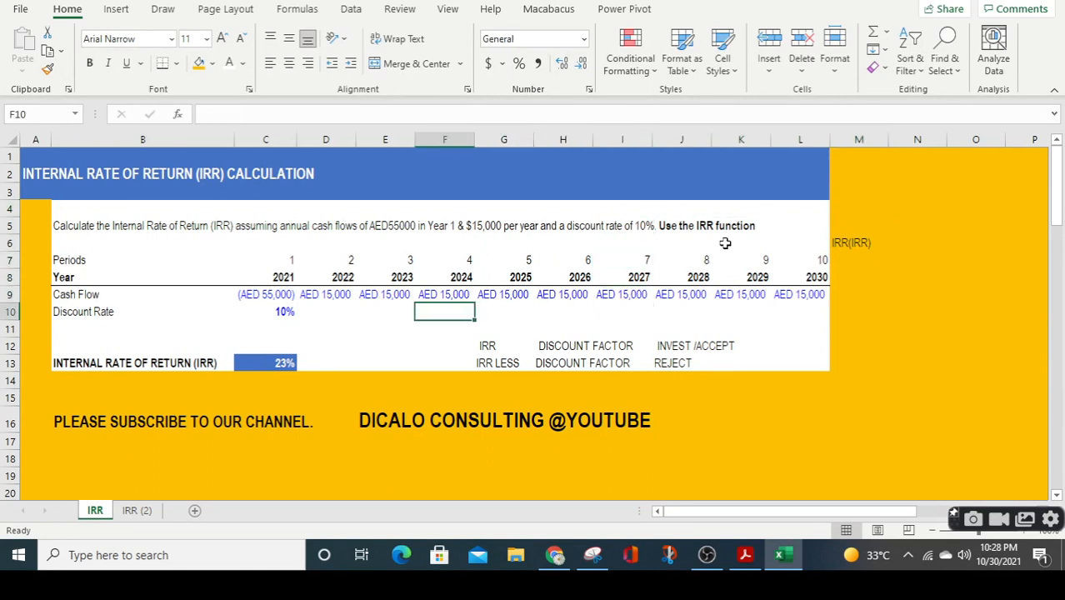
{"action": "key", "text": "Down"}
{"action": "key", "text": "Down"}
{"action": "key", "text": "Left"}
{"action": "key", "text": "Down"}
{"action": "key", "text": "Left"}
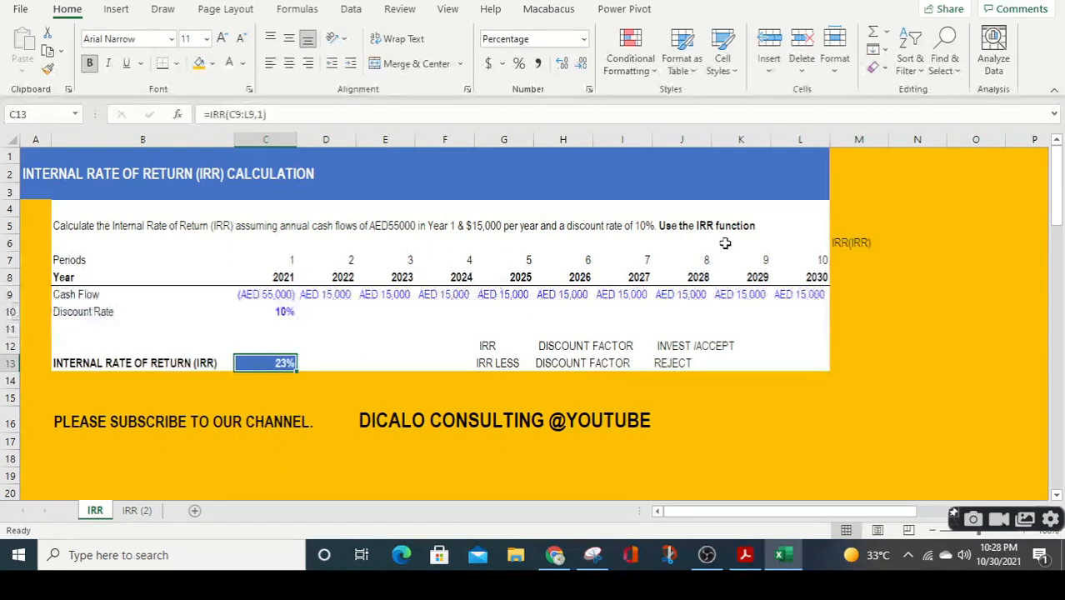
{"action": "type", "text": "0"}
{"action": "key", "text": "Return"}
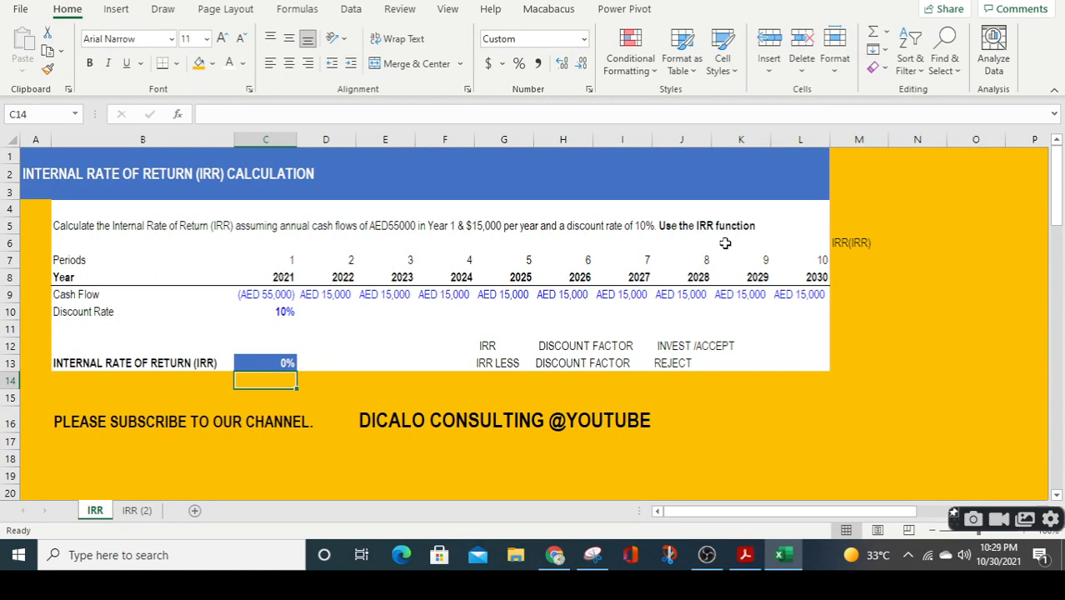
{"action": "key", "text": "Up"}
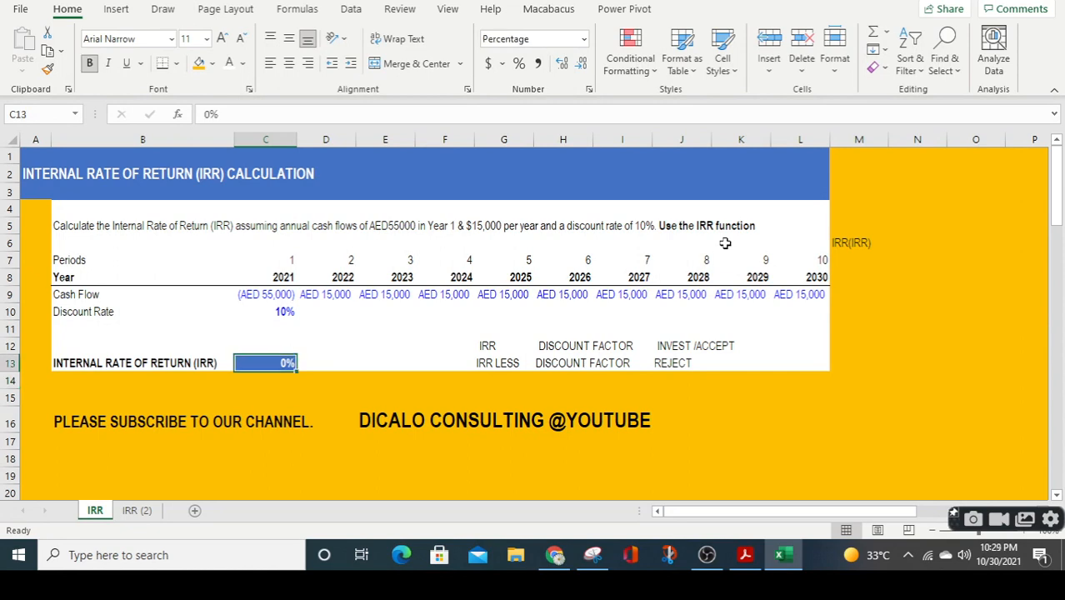
{"action": "key", "text": "Right"}
{"action": "key", "text": "Right"}
{"action": "key", "text": "Right"}
{"action": "key", "text": "Right"}
{"action": "key", "text": "Right"}
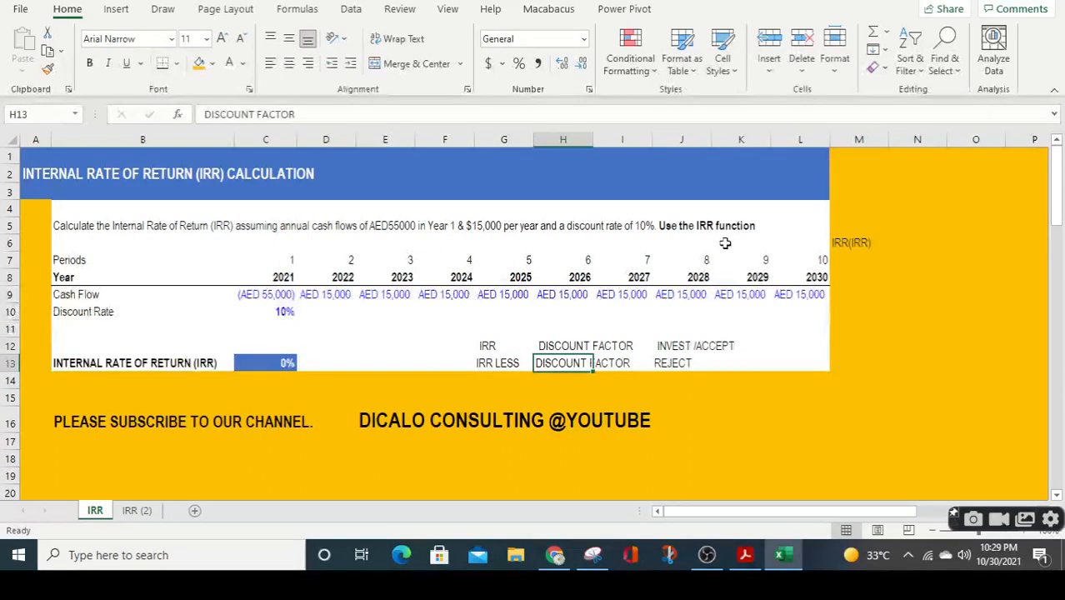
{"action": "key", "text": "Up"}
{"action": "key", "text": "Up"}
{"action": "key", "text": "Up"}
{"action": "key", "text": "Up"}
{"action": "key", "text": "Up"}
{"action": "key", "text": "Up"}
{"action": "key", "text": "Up"}
{"action": "key", "text": "Up"}
{"action": "key", "text": "Up"}
{"action": "key", "text": "Up"}
{"action": "key", "text": "Up"}
{"action": "key", "text": "Right"}
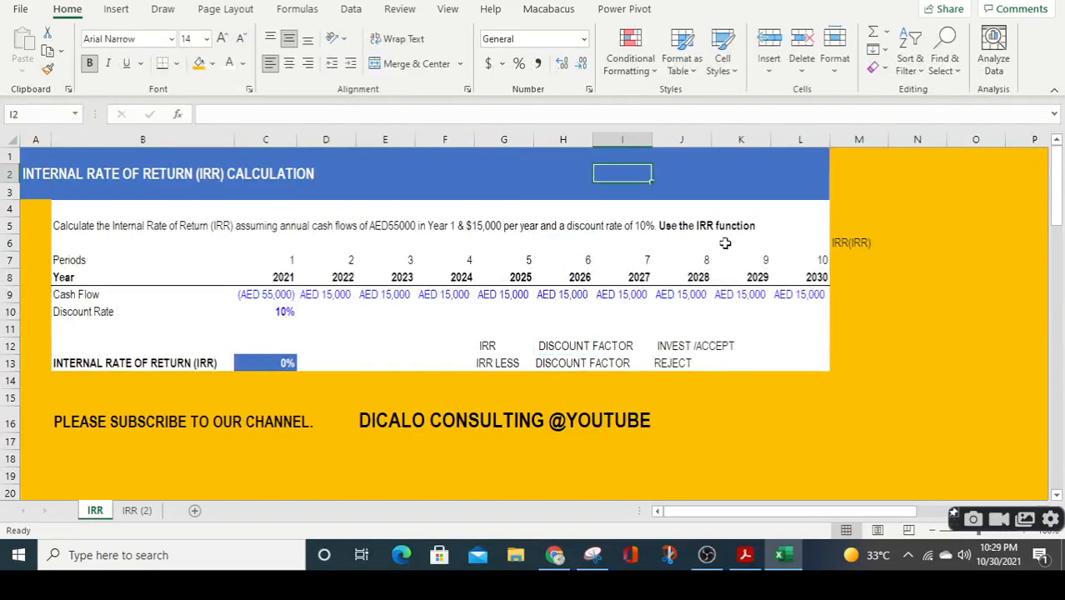
{"action": "key", "text": "Down"}
{"action": "key", "text": "Down"}
{"action": "key", "text": "Down"}
{"action": "key", "text": "Down"}
{"action": "key", "text": "Left"}
{"action": "key", "text": "Left"}
{"action": "key", "text": "Left"}
{"action": "key", "text": "Left"}
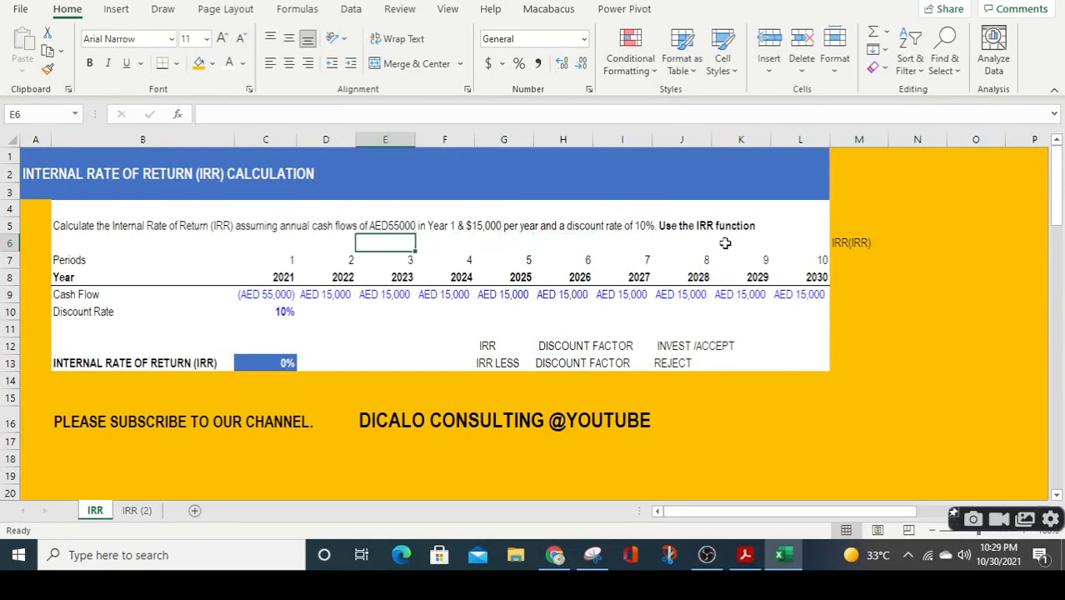
Compare the problem statement in row 5 with the yearly cash flows in row 9.
{"action": "key", "text": "Left"}
{"action": "key", "text": "Up"}
{"action": "key", "text": "Left"}
{"action": "key", "text": "Left"}
{"action": "key", "text": "Left"}
{"action": "key", "text": "Right"}
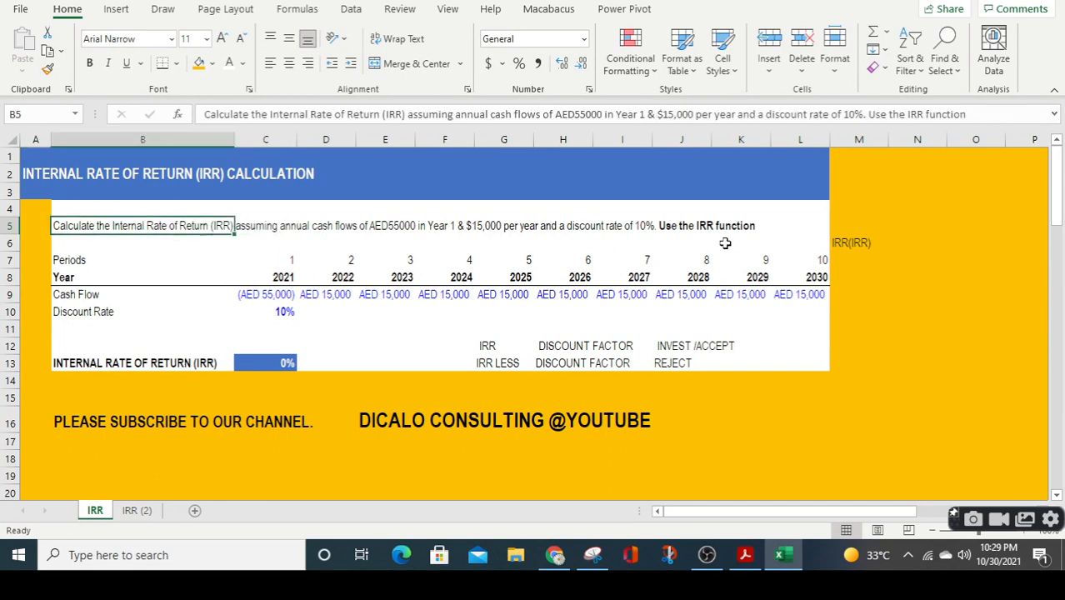
{"action": "key", "text": "Right"}
{"action": "key", "text": "Right"}
{"action": "key", "text": "Down"}
{"action": "key", "text": "Down"}
{"action": "key", "text": "Down"}
{"action": "key", "text": "Down"}
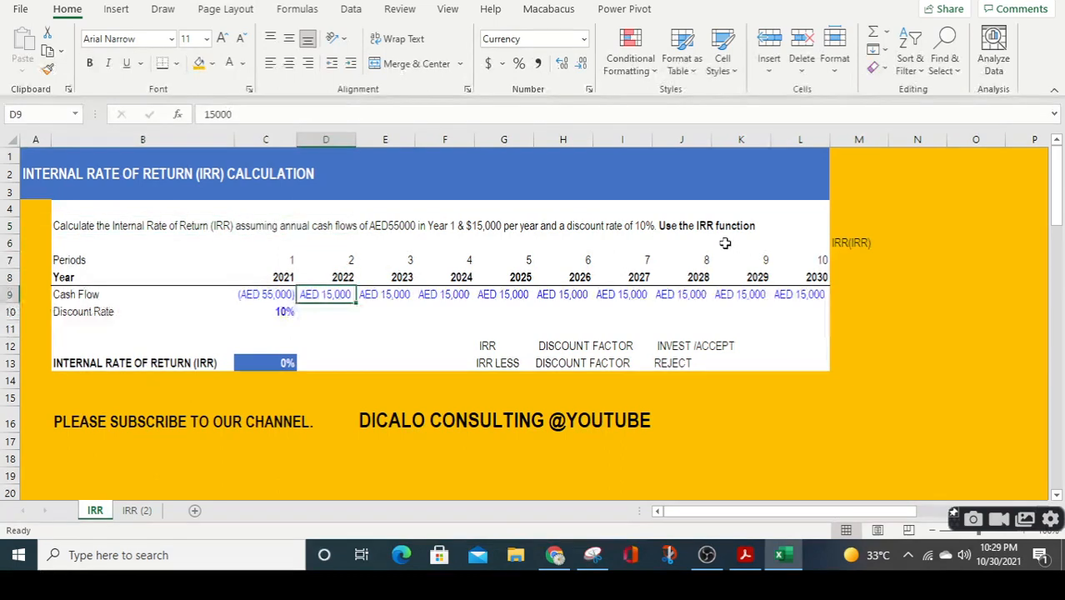
{"action": "key", "text": "Up"}
{"action": "key", "text": "Up"}
{"action": "key", "text": "Up"}
{"action": "key", "text": "Up"}
{"action": "key", "text": "Left"}
{"action": "key", "text": "Left"}
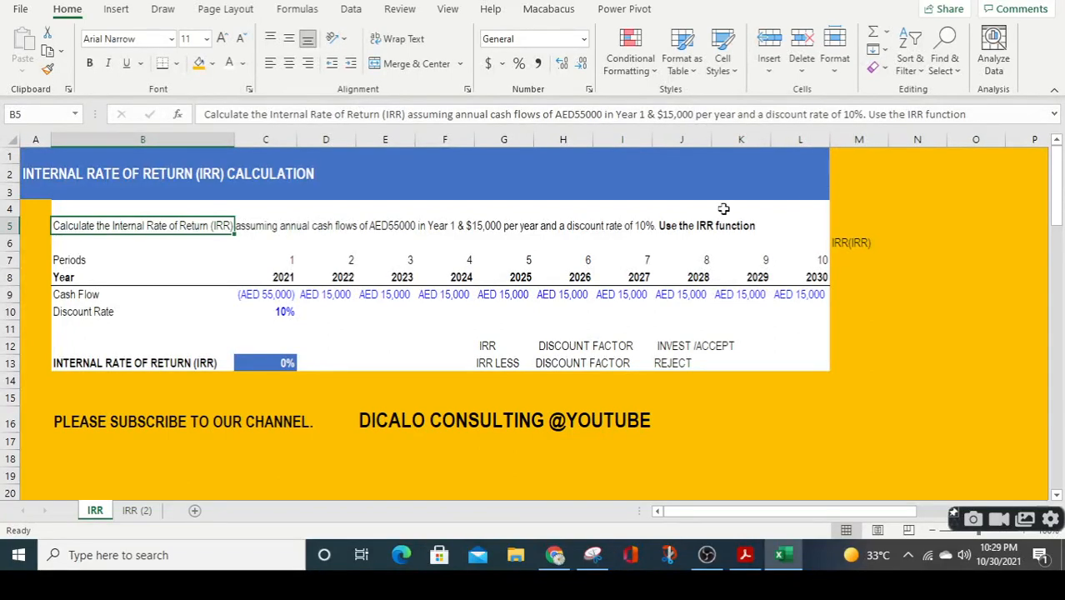
Change "cash flows" to "cash Outflows" in the problem statement in B5.
{"action": "left_click", "coordinate": [345, 228]}
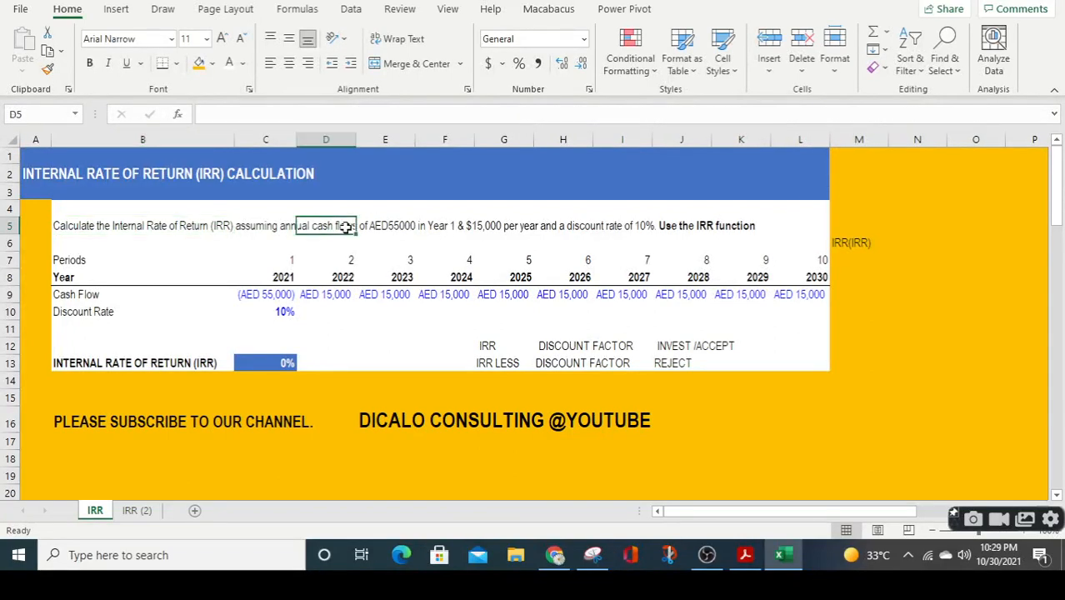
{"action": "left_click", "coordinate": [58, 226]}
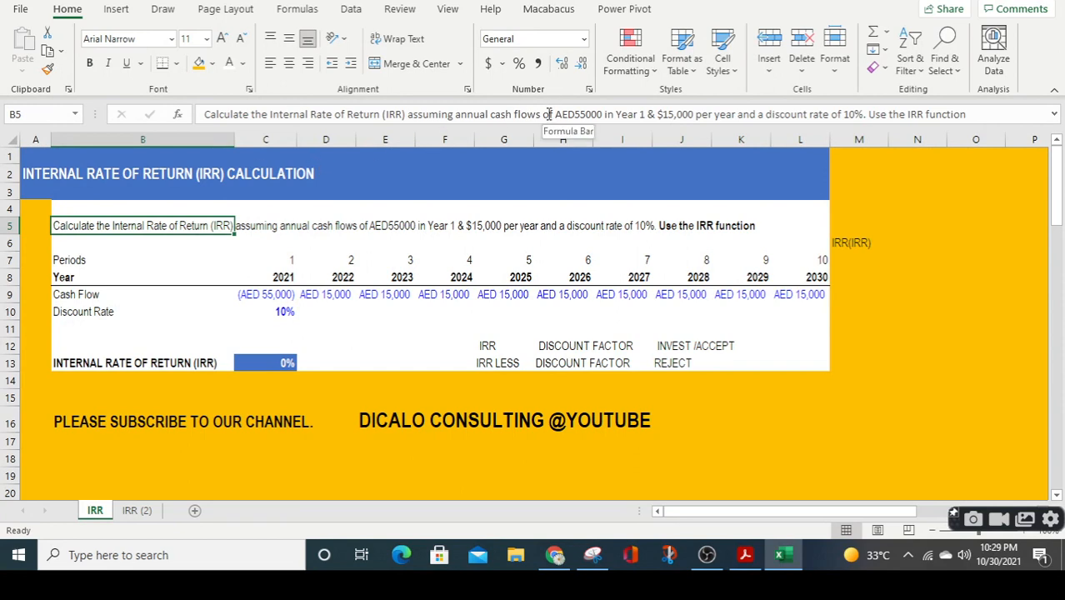
{"action": "left_click", "coordinate": [515, 114]}
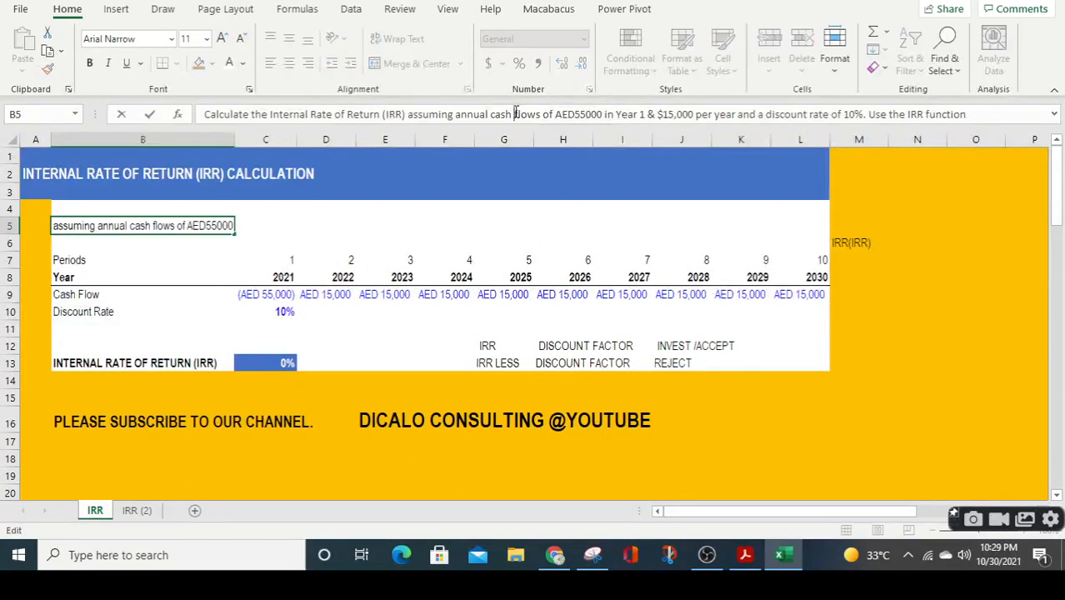
{"action": "type", "text": "D"}
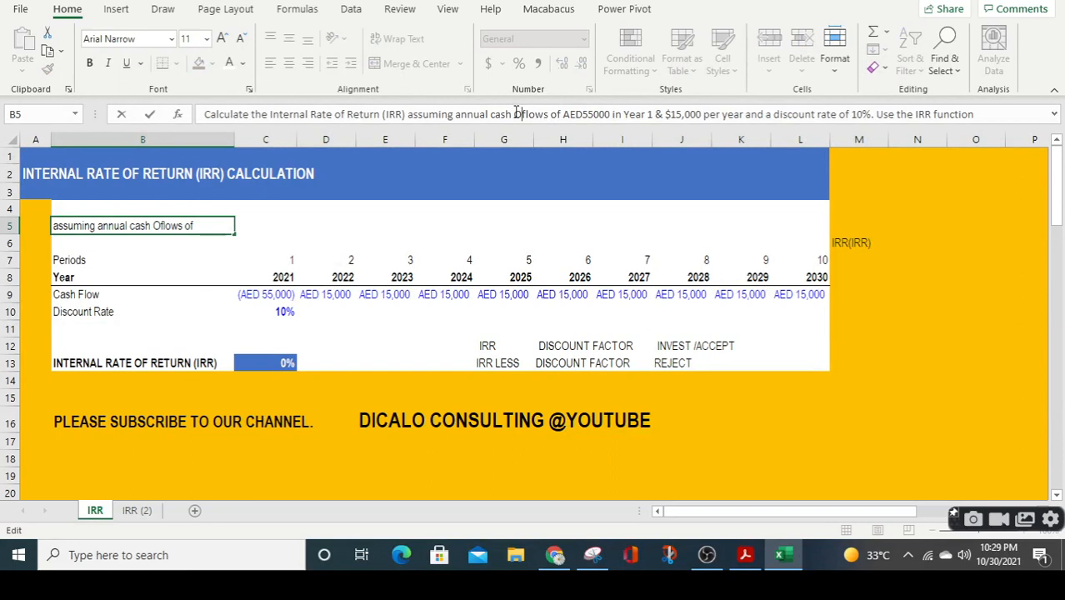
{"action": "type", "text": "ut"}
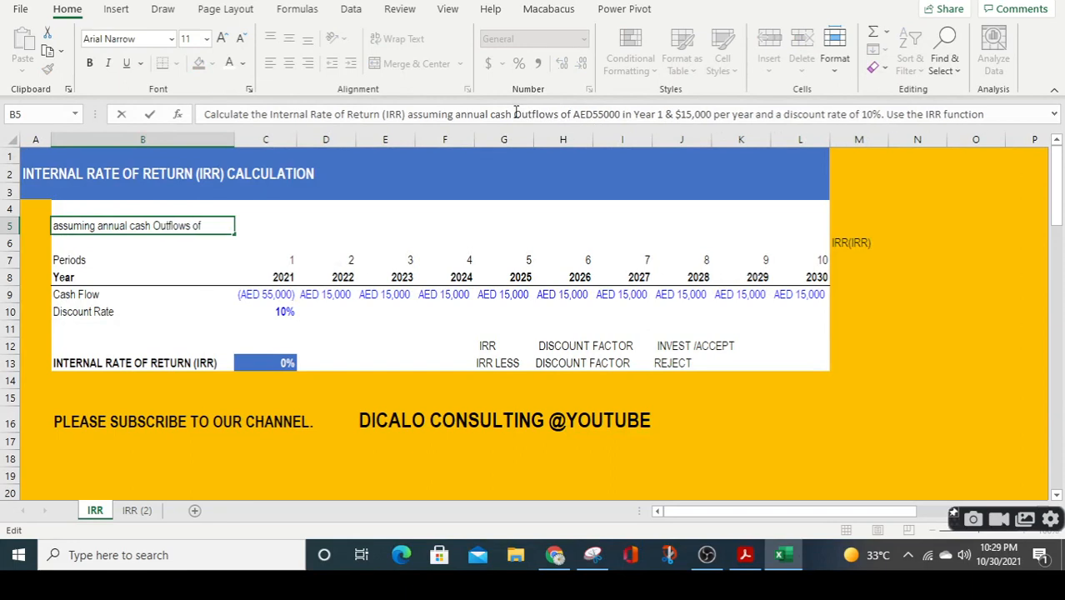
Insert "Cash inflows" before "$15,000 per year" in the B5 problem statement and commit the edited text.
{"action": "left_click", "coordinate": [675, 114]}
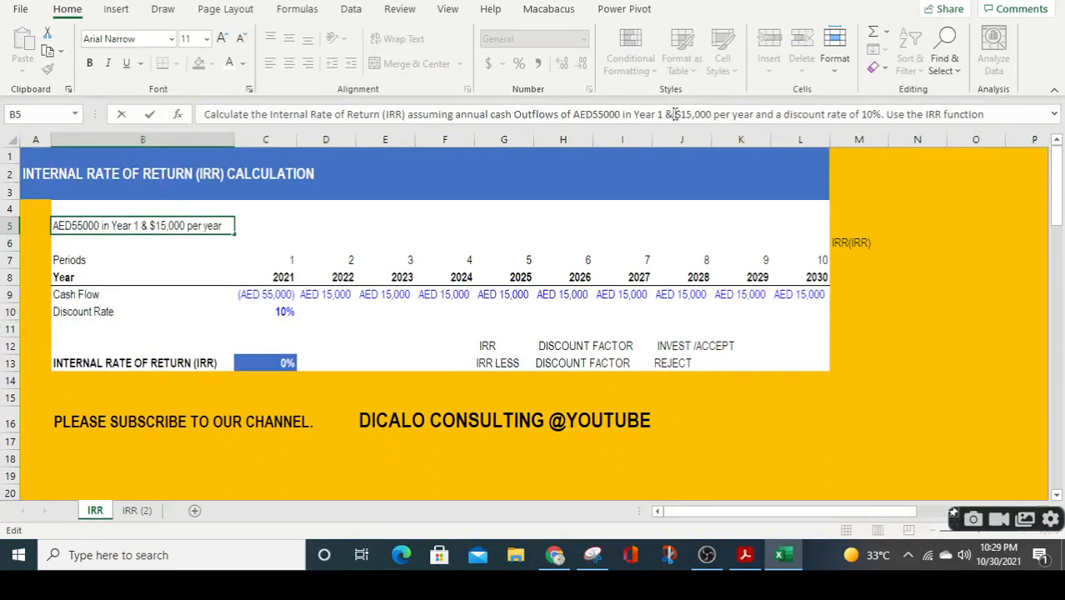
{"action": "type", "text": "Cash: "}
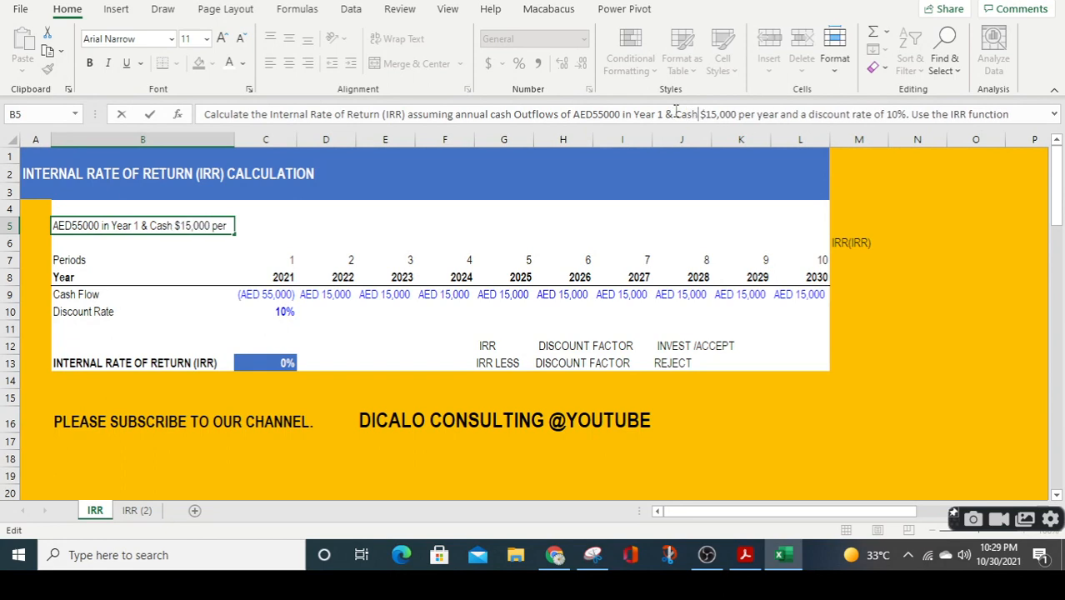
{"action": "type", "text": "inflows"}
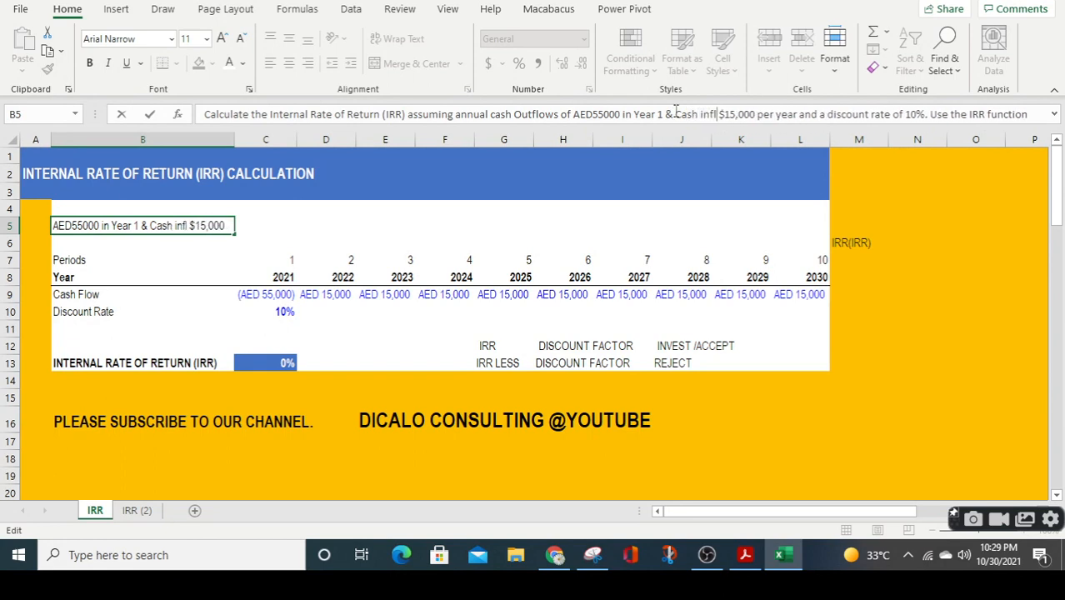
{"action": "key", "text": "Return"}
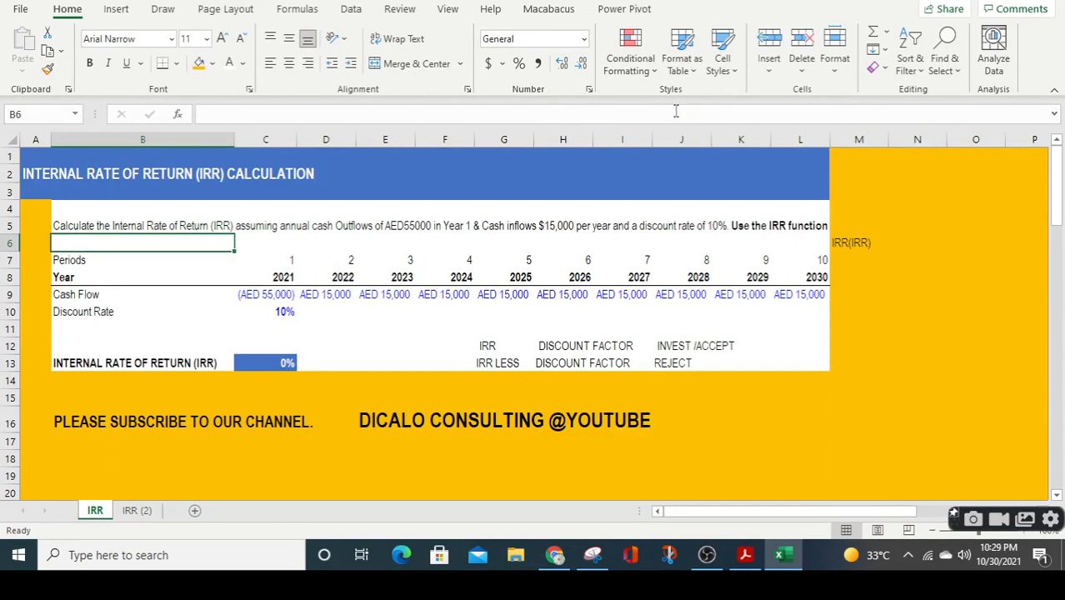
Replace the dollar sign before "15,000 per year" with "AED" in the problem statement in B5.
{"action": "left_click", "coordinate": [92, 226]}
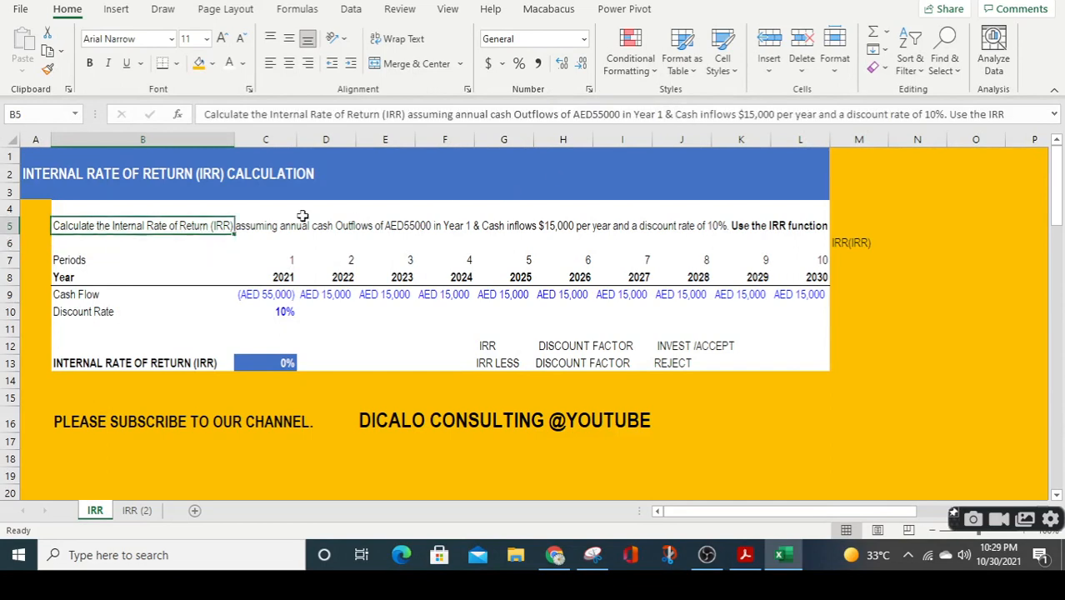
{"action": "left_click", "coordinate": [744, 117]}
{"action": "key", "text": "BackSpace"}
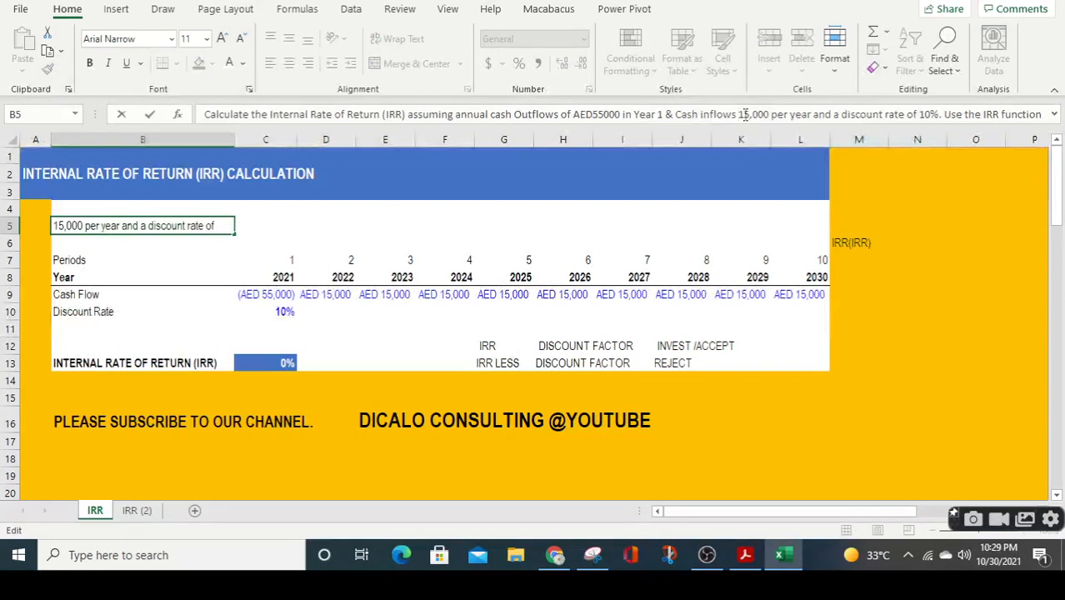
{"action": "type", "text": "AED"}
{"action": "key", "text": "ctrl+Return"}
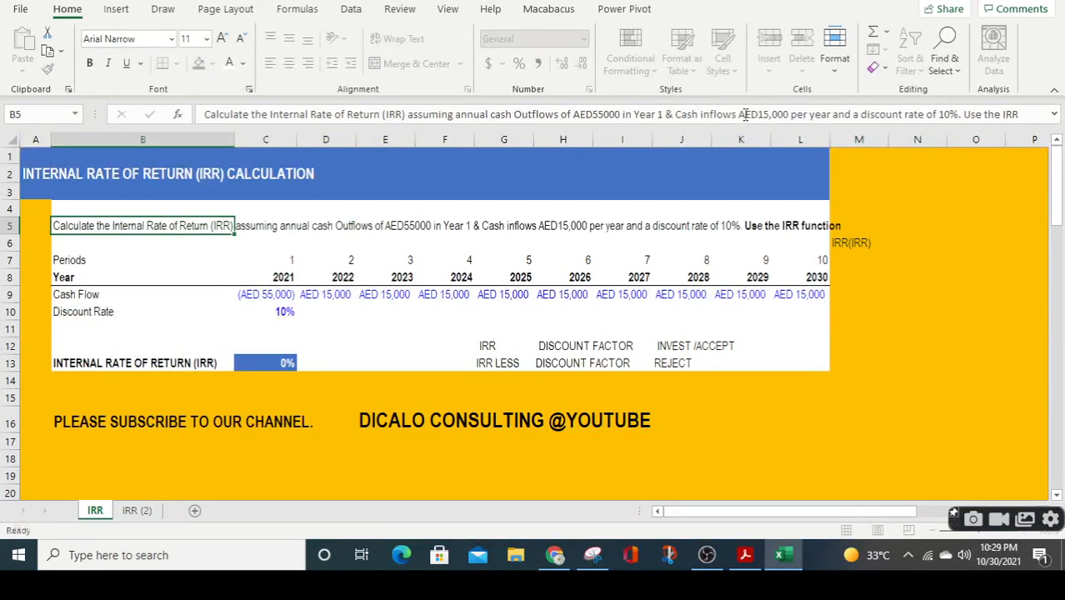
{"action": "key", "text": "Return"}
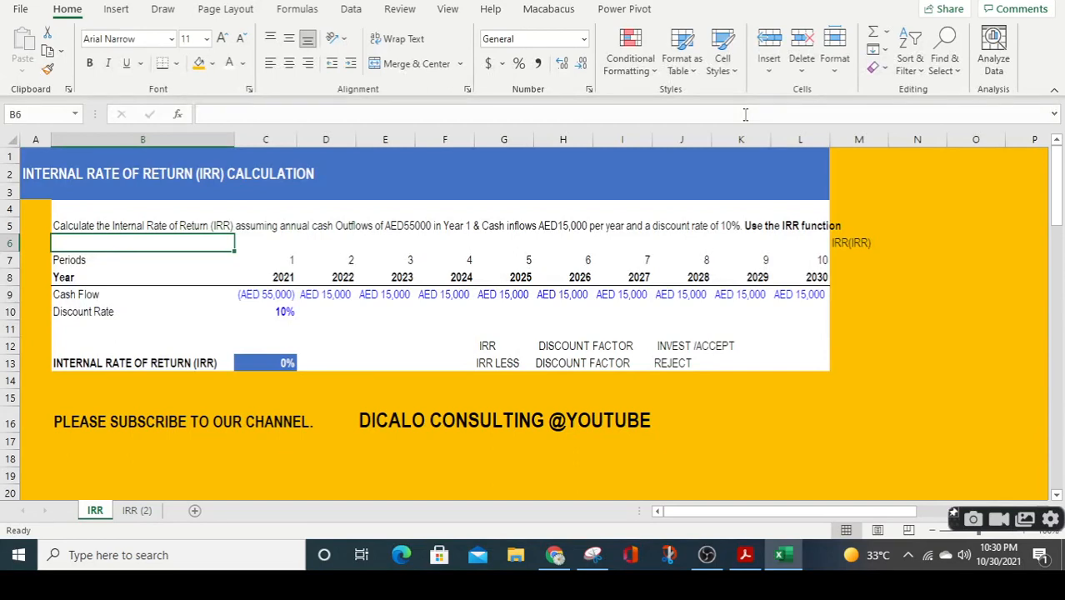
Examine the yearly cash flows, the discount rate, the IRR result cell and the accept/reject rules in G12:J13.
{"action": "key", "text": "Down"}
{"action": "key", "text": "Down"}
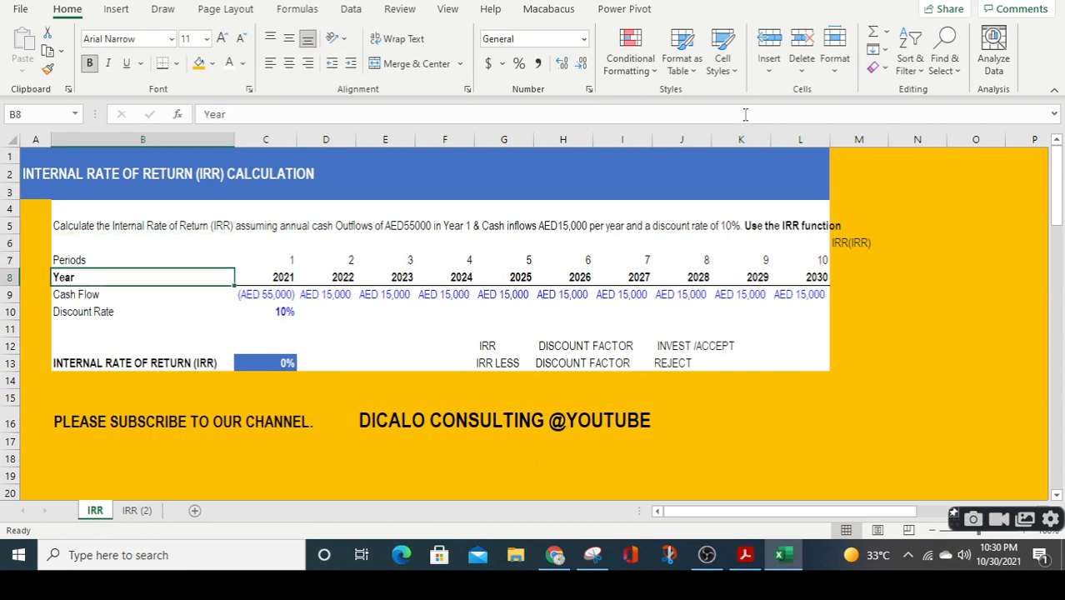
{"action": "key", "text": "Right"}
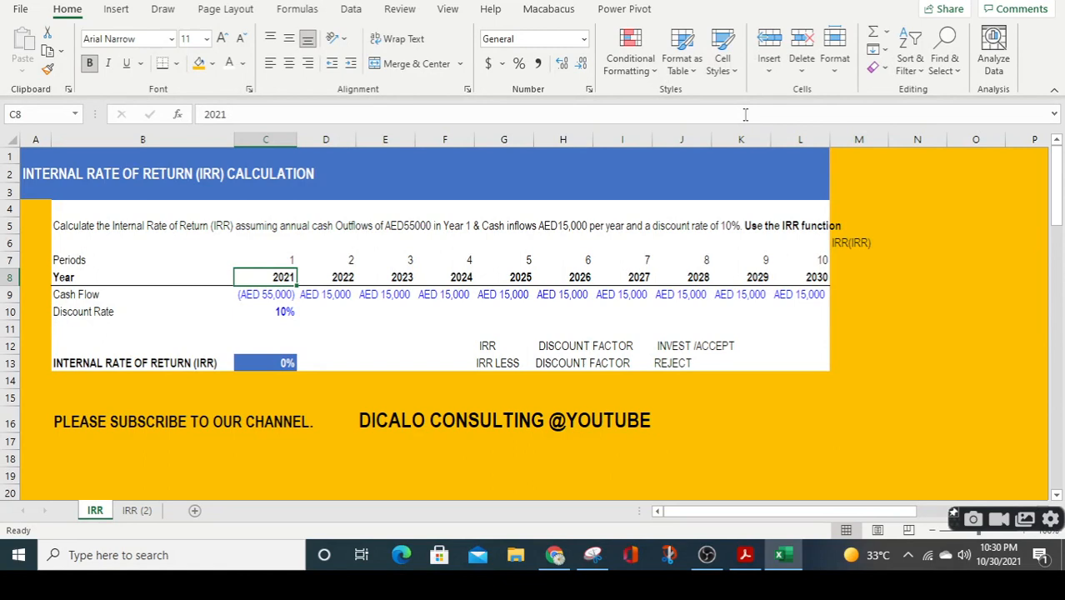
{"action": "key", "text": "Down"}
{"action": "key", "text": "Down"}
{"action": "key", "text": "Down"}
{"action": "key", "text": "Down"}
{"action": "key", "text": "Down"}
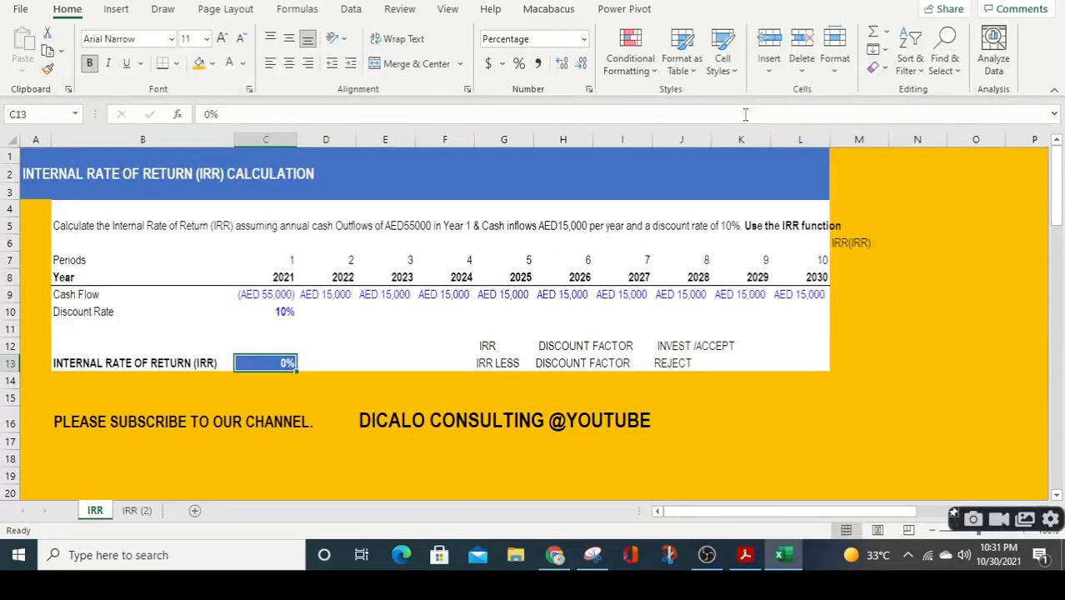
{"action": "key", "text": "Right"}
{"action": "key", "text": "Right"}
{"action": "key", "text": "Right"}
{"action": "key", "text": "Up"}
{"action": "key", "text": "Up"}
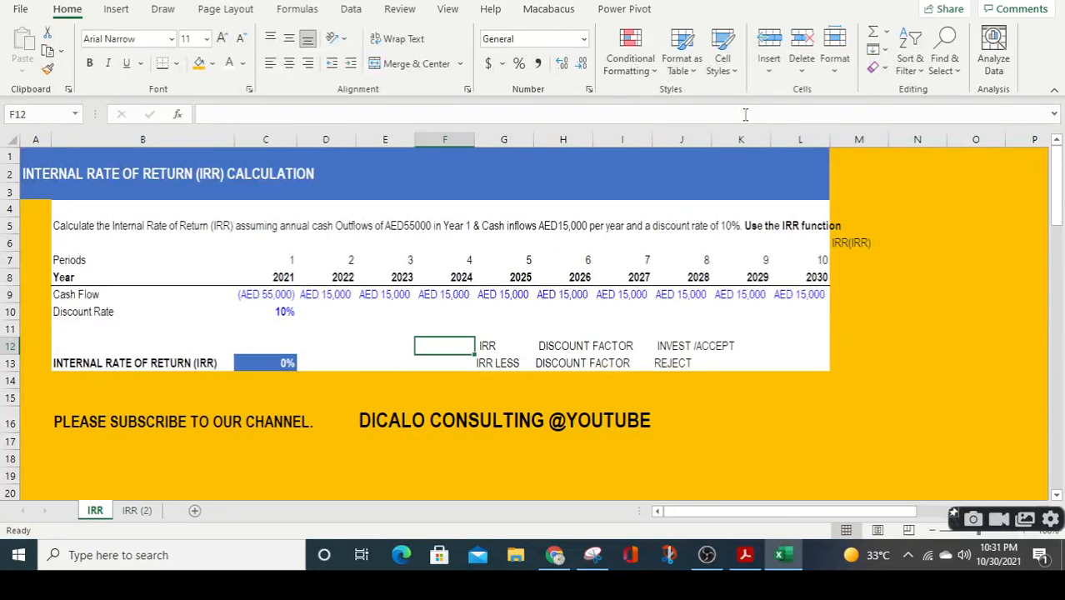
{"action": "key", "text": "Right"}
{"action": "key", "text": "Right"}
{"action": "key", "text": "Right"}
{"action": "key", "text": "Right"}
{"action": "key", "text": "Down"}
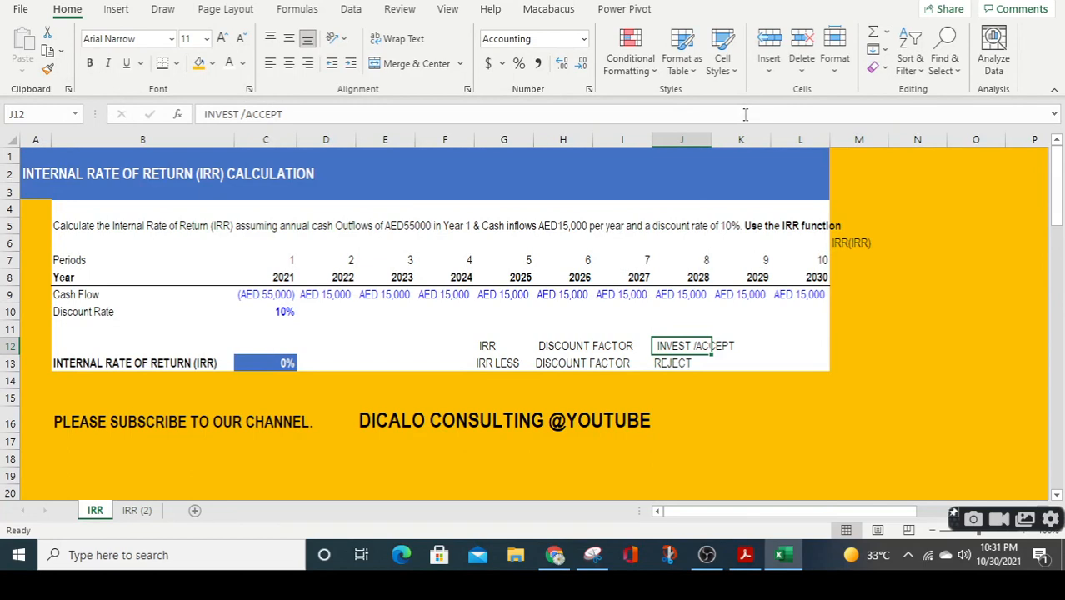
Enter the note "NPV NIL" in K15 and make it bold.
{"action": "key", "text": "Down"}
{"action": "key", "text": "Down"}
{"action": "key", "text": "Down"}
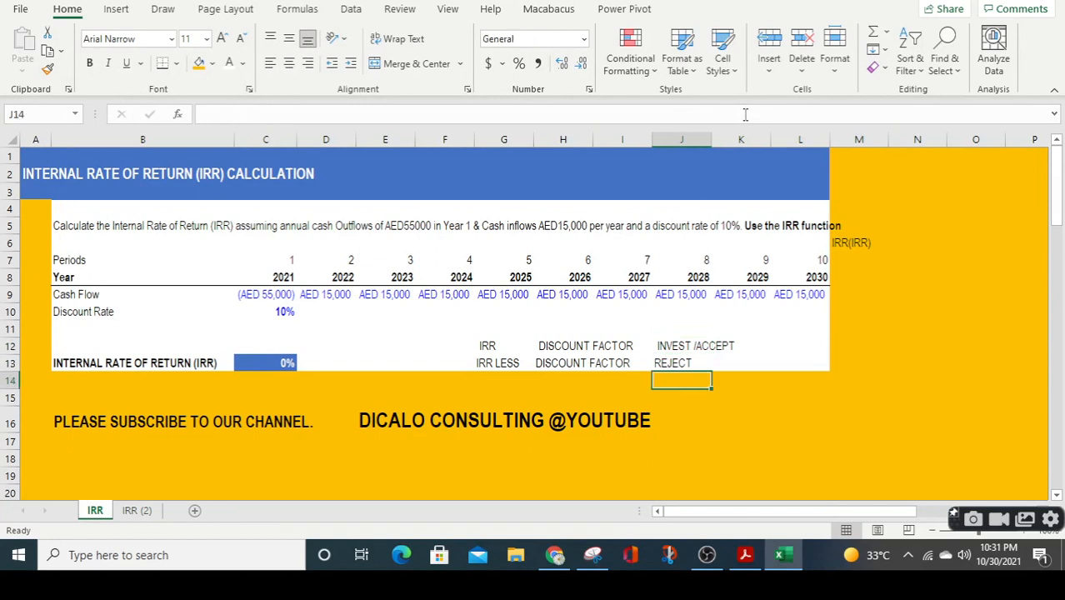
{"action": "key", "text": "Right"}
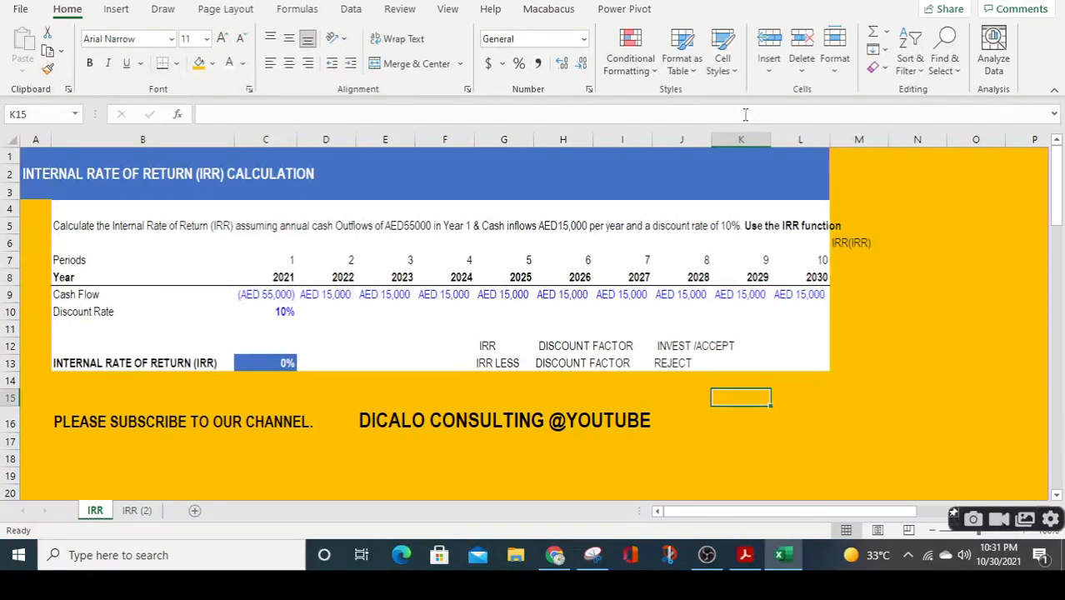
{"action": "type", "text": "NPV"}
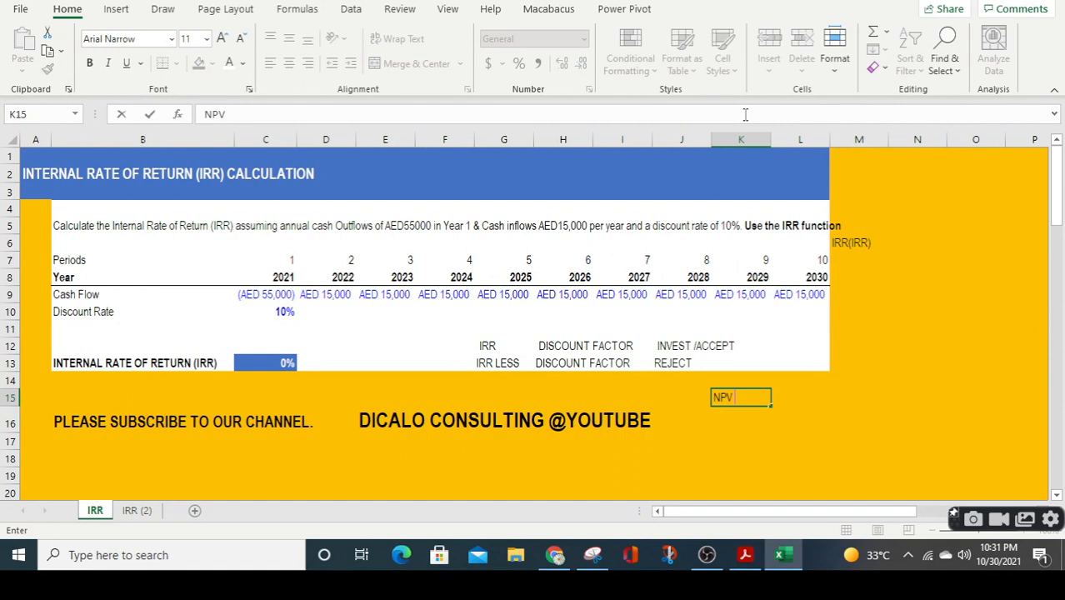
{"action": "type", "text": " NIL"}
{"action": "key", "text": "Tab"}
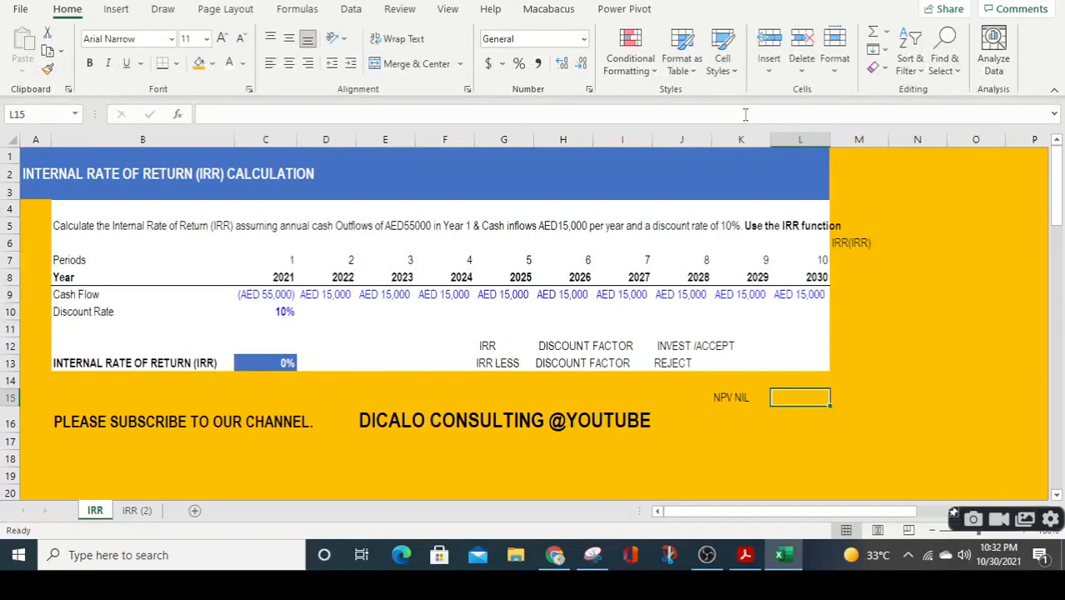
{"action": "key", "text": "Left"}
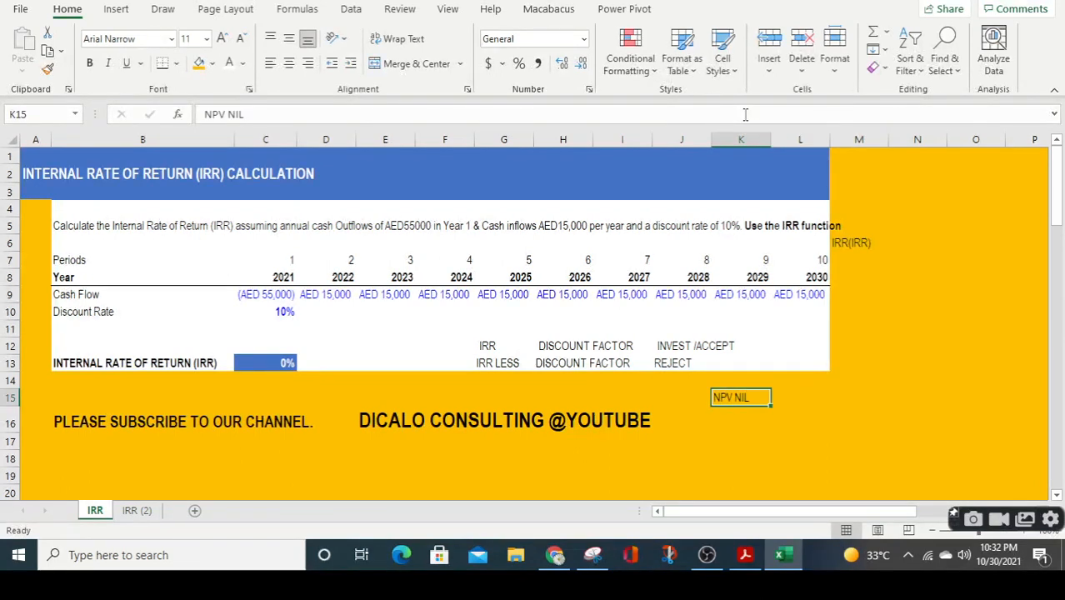
{"action": "key", "text": "ctrl+b"}
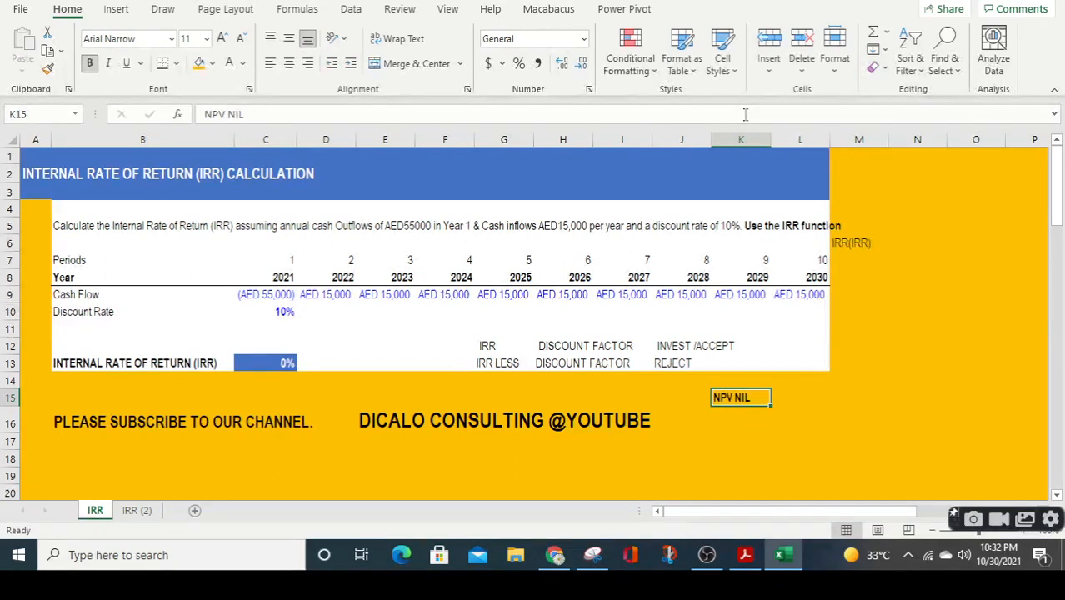
{"action": "key", "text": "Right"}
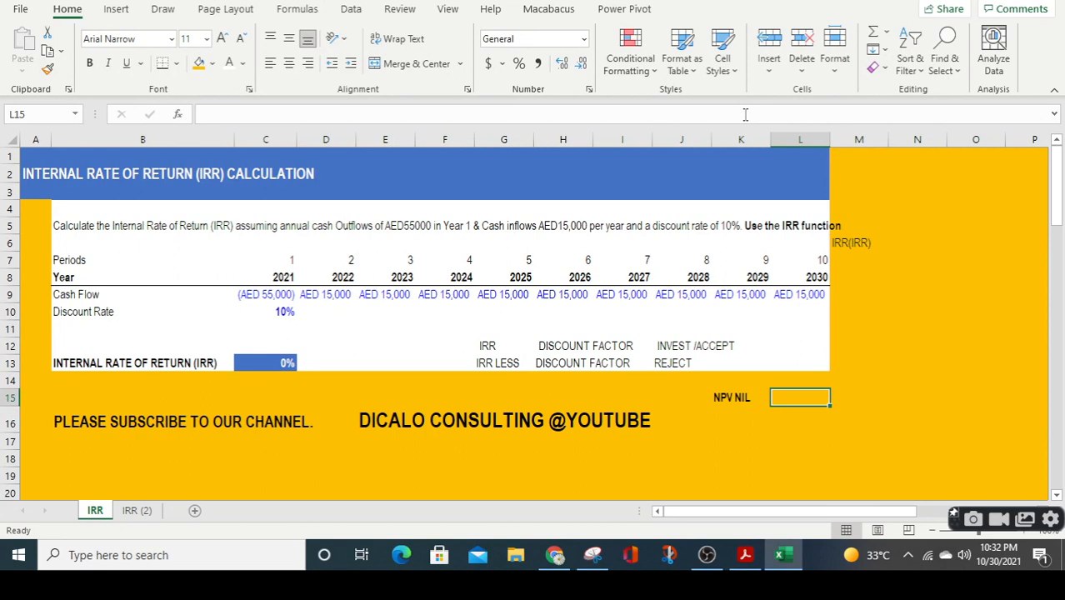
Insert the IRR function in result cell C13 with C9:L9 as Values and 2 as Guess.
{"action": "key", "text": "Up"}
{"action": "key", "text": "Left"}
{"action": "key", "text": "Left"}
{"action": "key", "text": "Left"}
{"action": "key", "text": "Left"}
{"action": "key", "text": "Left"}
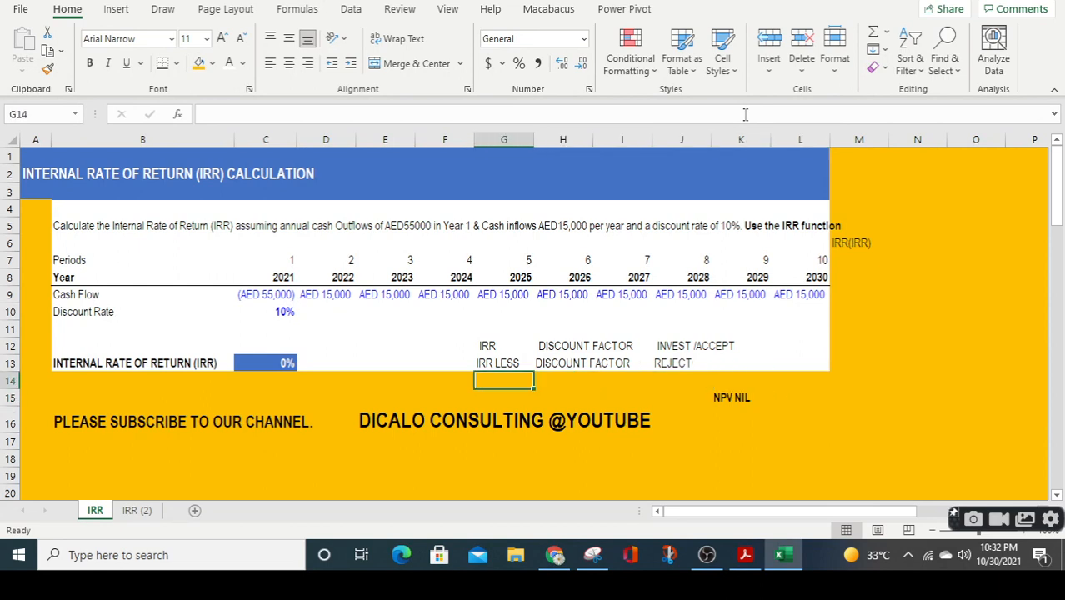
{"action": "key", "text": "Left"}
{"action": "key", "text": "Up"}
{"action": "key", "text": "Left"}
{"action": "key", "text": "Left"}
{"action": "key", "text": "Left"}
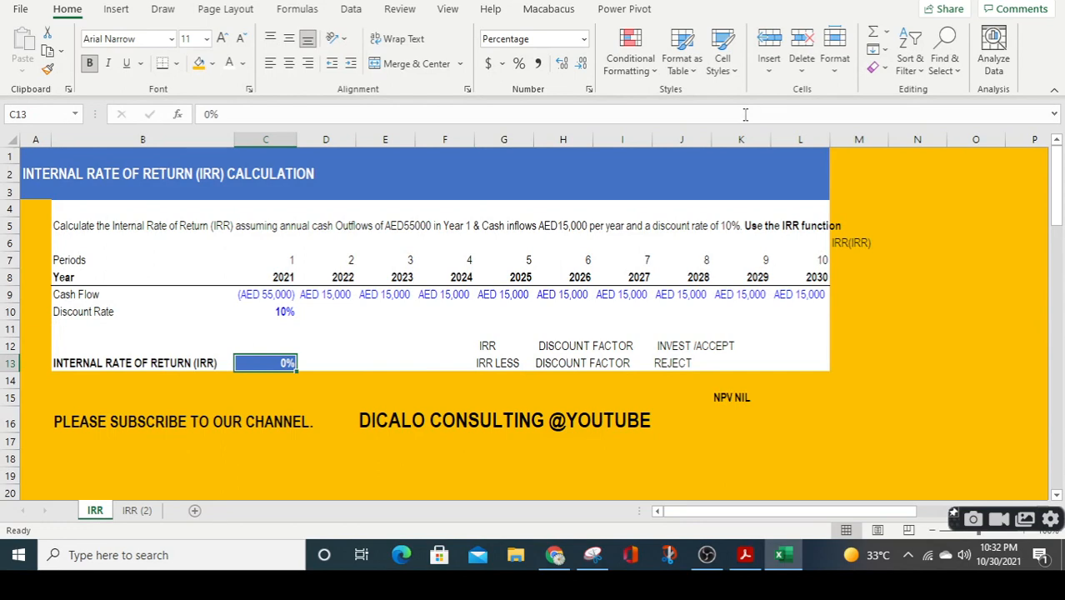
{"action": "type", "text": "="}
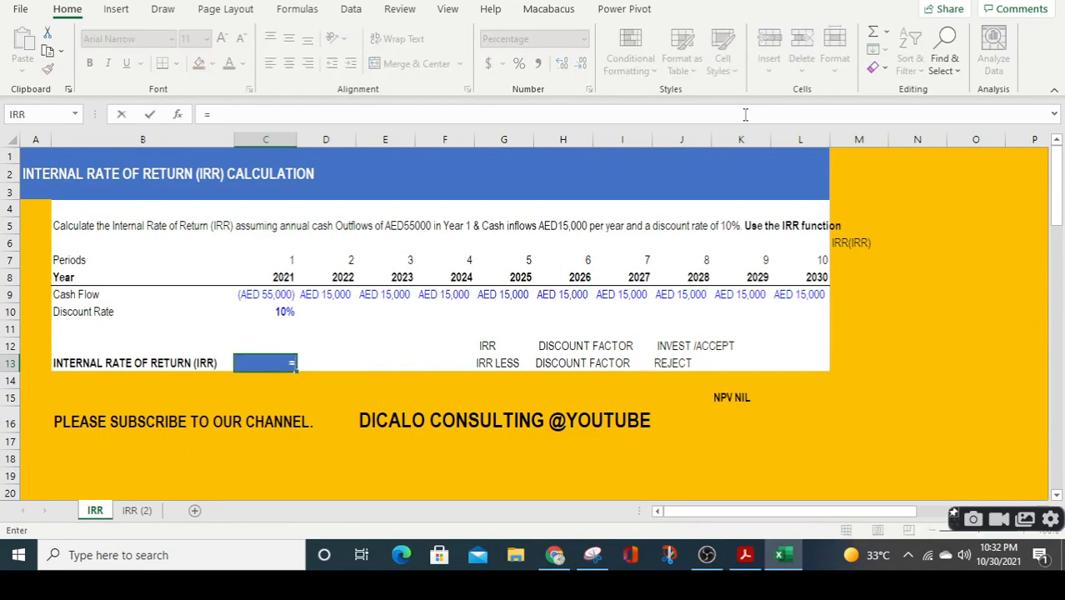
{"action": "left_click", "coordinate": [178, 115]}
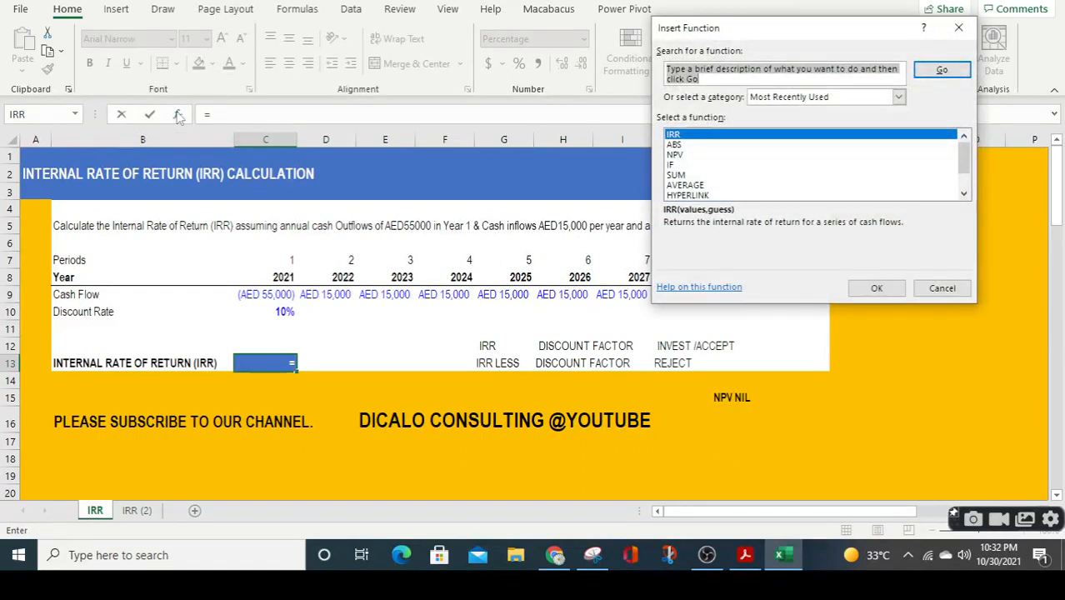
{"action": "left_click", "coordinate": [869, 291]}
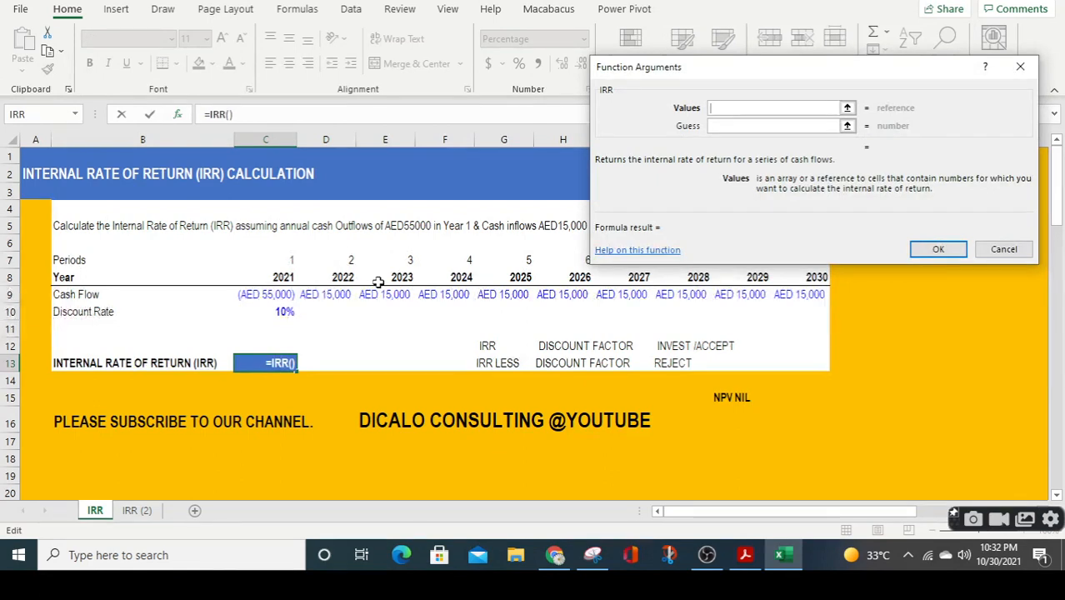
{"action": "left_click", "coordinate": [262, 297]}
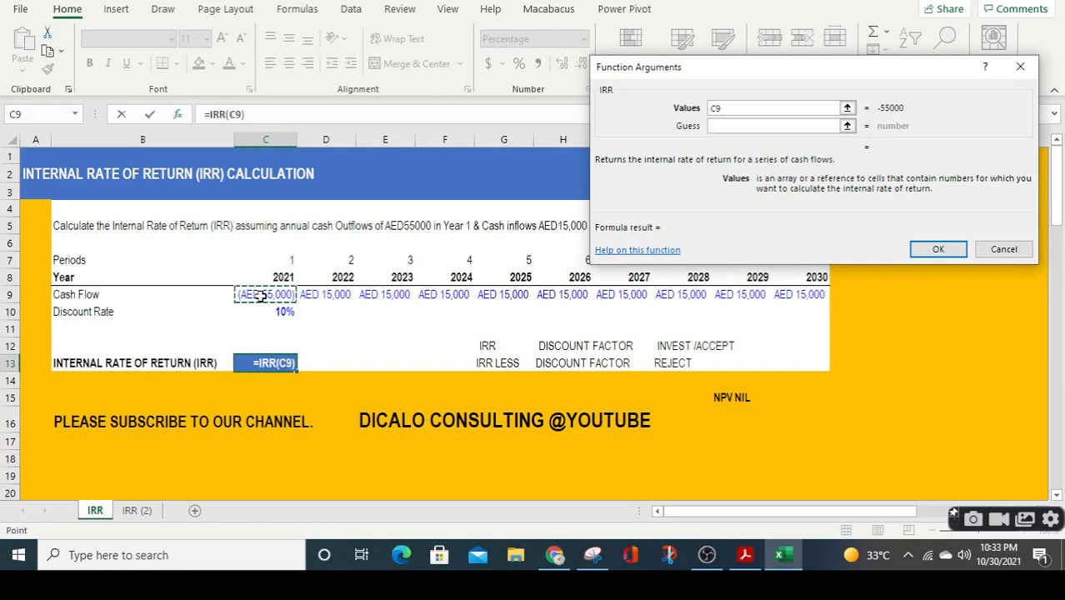
{"action": "key", "text": "shift+Right"}
{"action": "key", "text": "shift+Right"}
{"action": "key", "text": "shift+Right"}
{"action": "key", "text": "shift+Right"}
{"action": "key", "text": "shift+Right"}
{"action": "key", "text": "shift+Right"}
{"action": "key", "text": "shift+Right"}
{"action": "key", "text": "shift+Right"}
{"action": "key", "text": "shift+Right"}
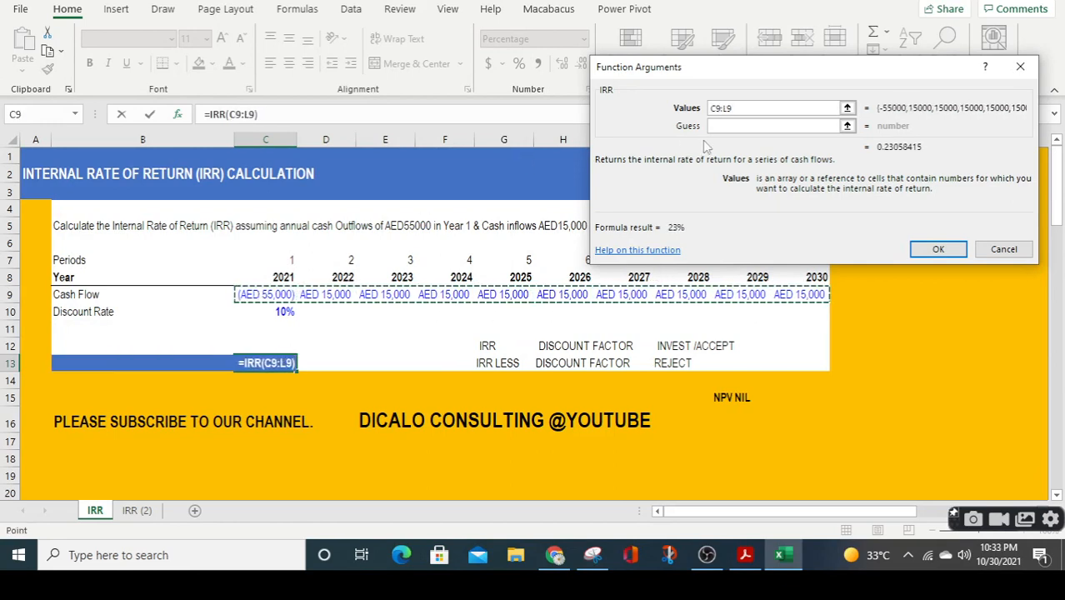
{"action": "left_click", "coordinate": [745, 125]}
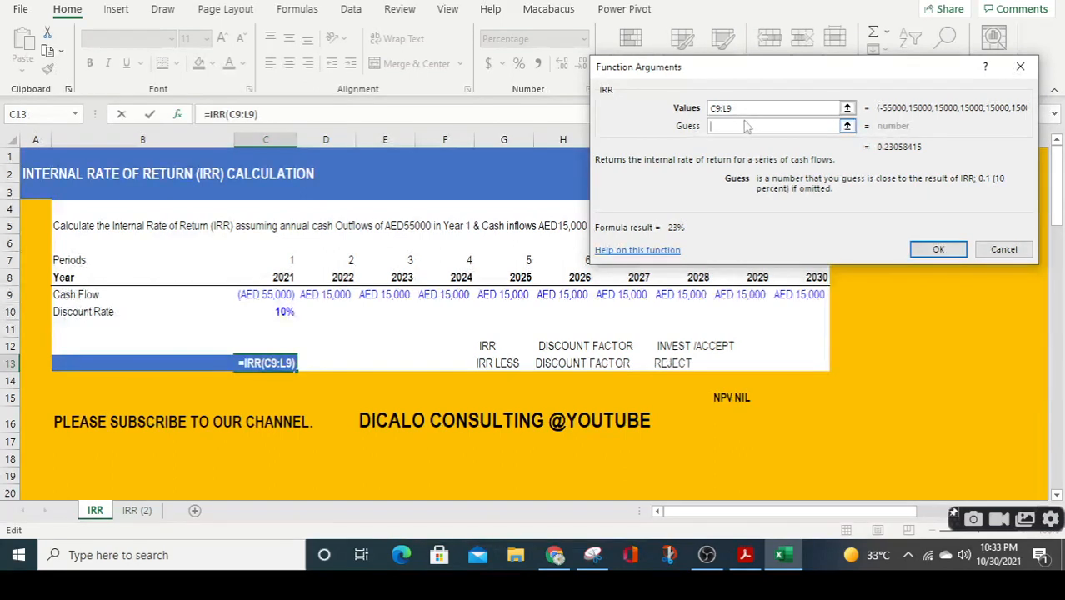
{"action": "type", "text": "2"}
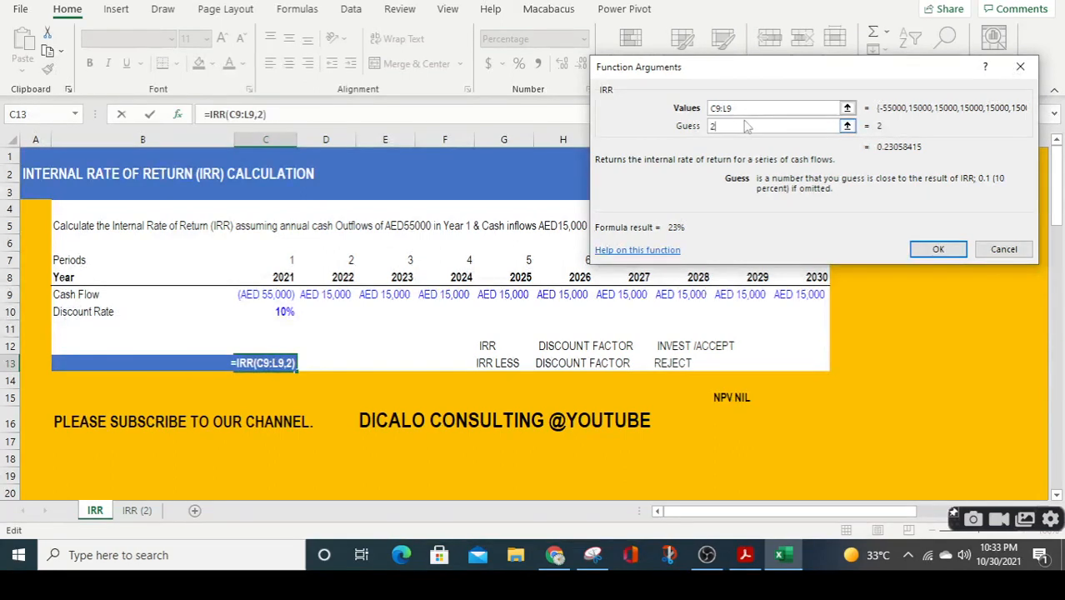
{"action": "left_click", "coordinate": [940, 250]}
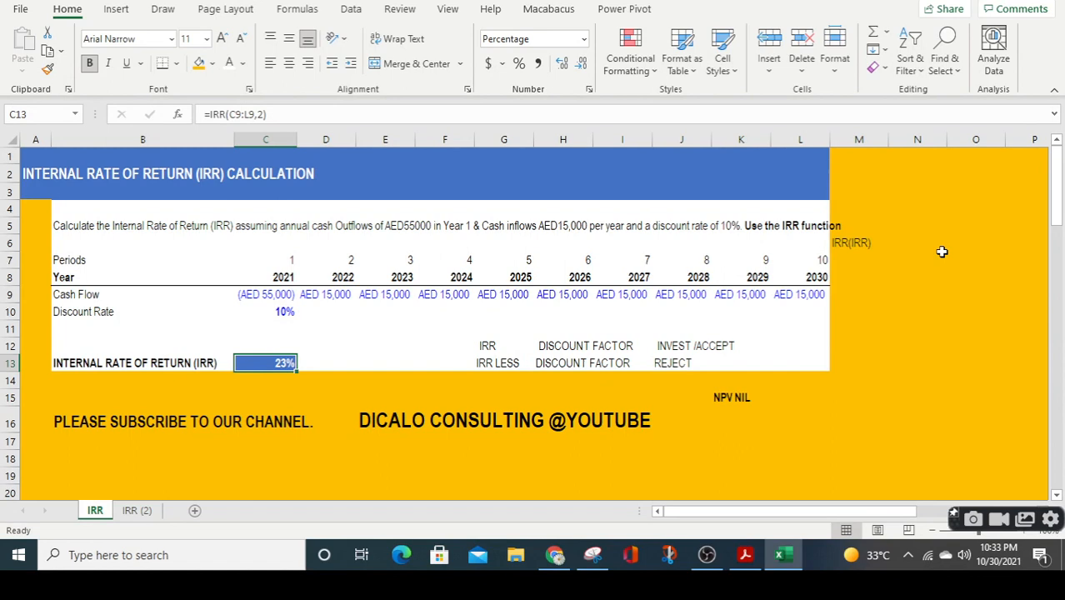
Replace the formula in C13 with an IRR function using C9:L9 as Values and 30 as Guess.
{"action": "type", "text": "="}
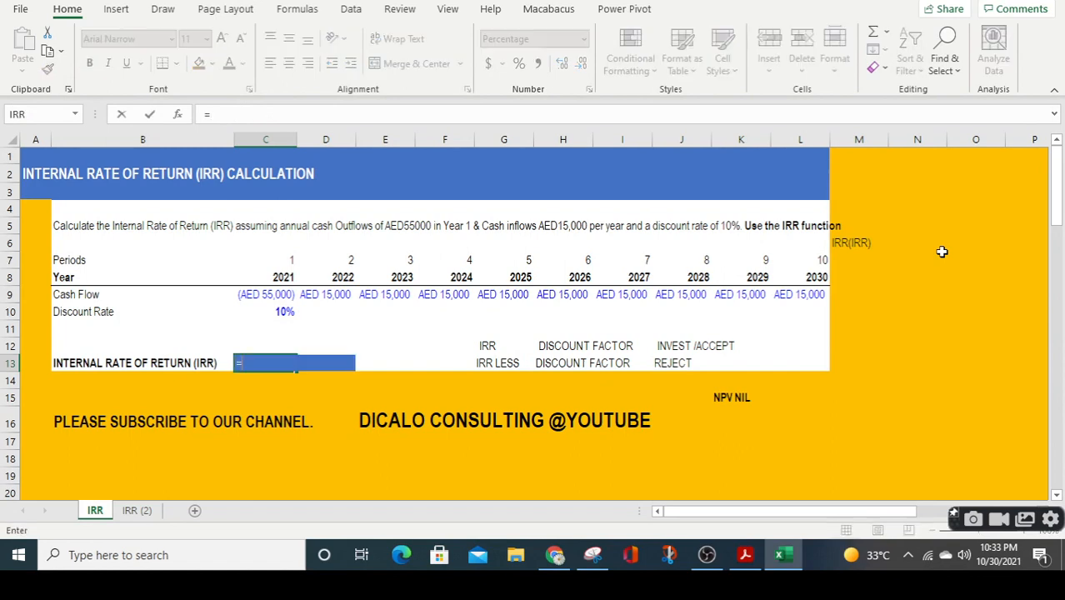
{"action": "left_click", "coordinate": [179, 115]}
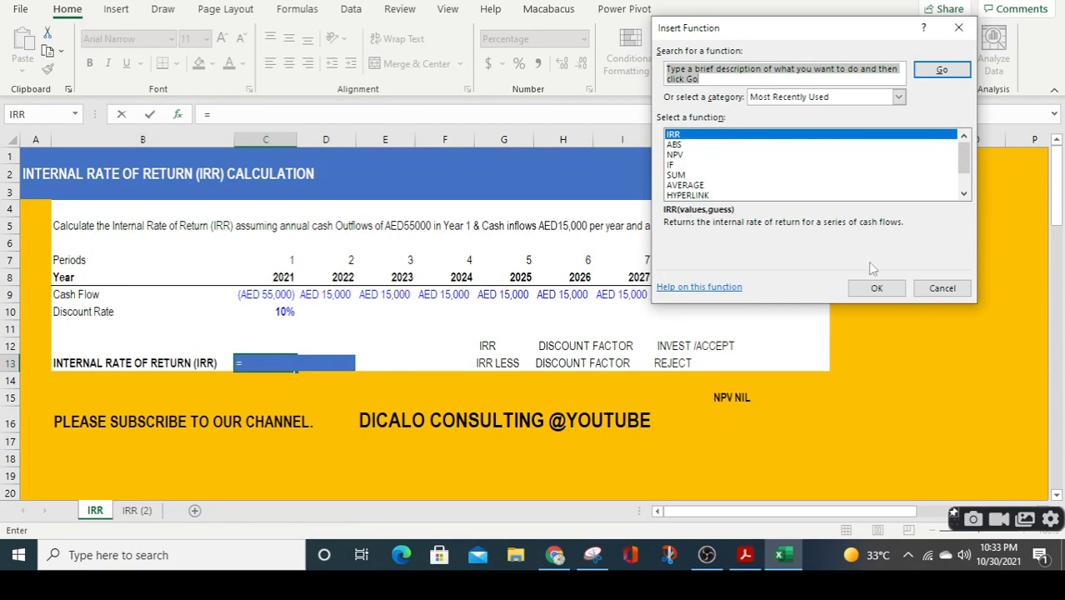
{"action": "left_click", "coordinate": [877, 287]}
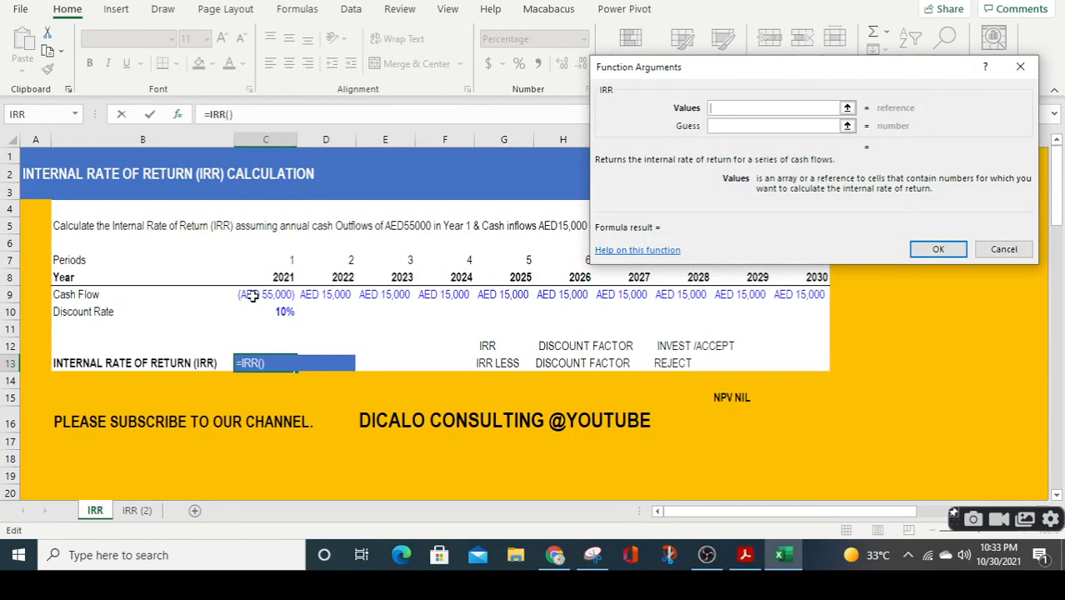
{"action": "left_click_drag", "start_coordinate": [250, 296], "coordinate": [801, 298]}
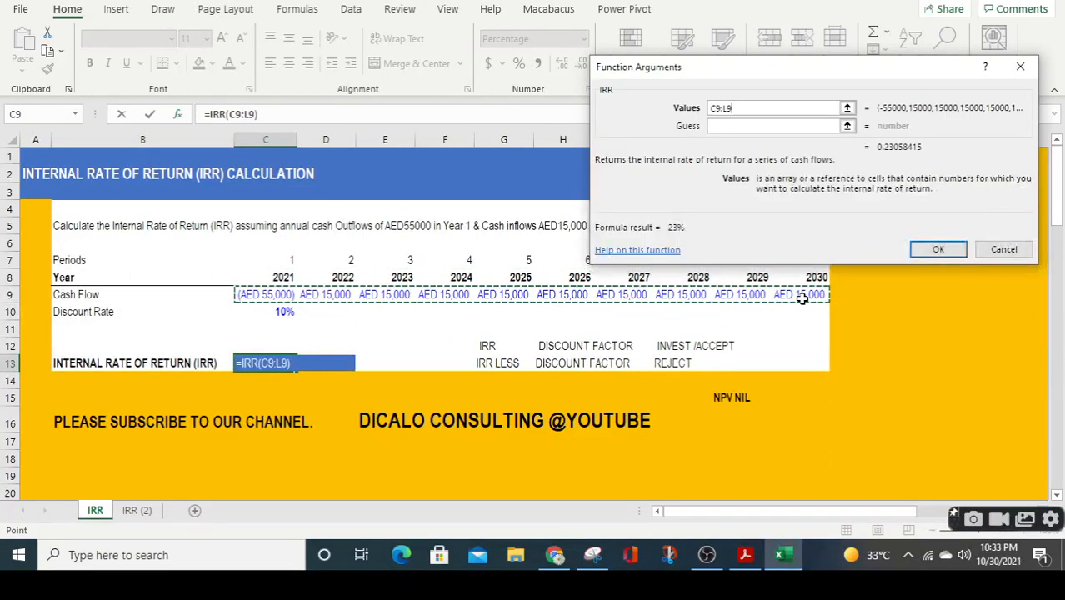
{"action": "left_click", "coordinate": [799, 126]}
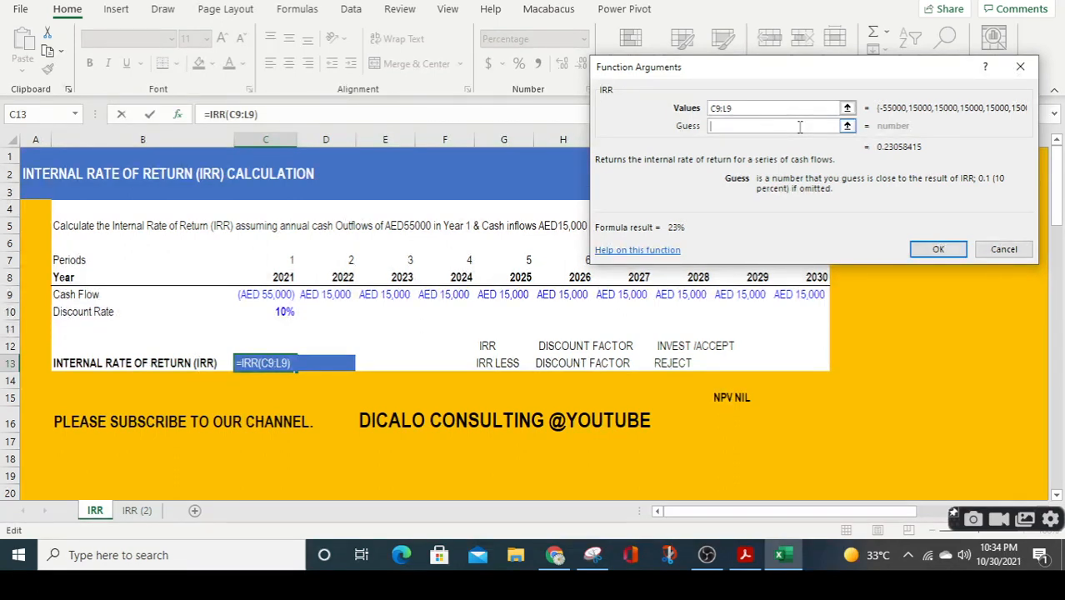
{"action": "type", "text": "30"}
{"action": "left_click", "coordinate": [933, 249]}
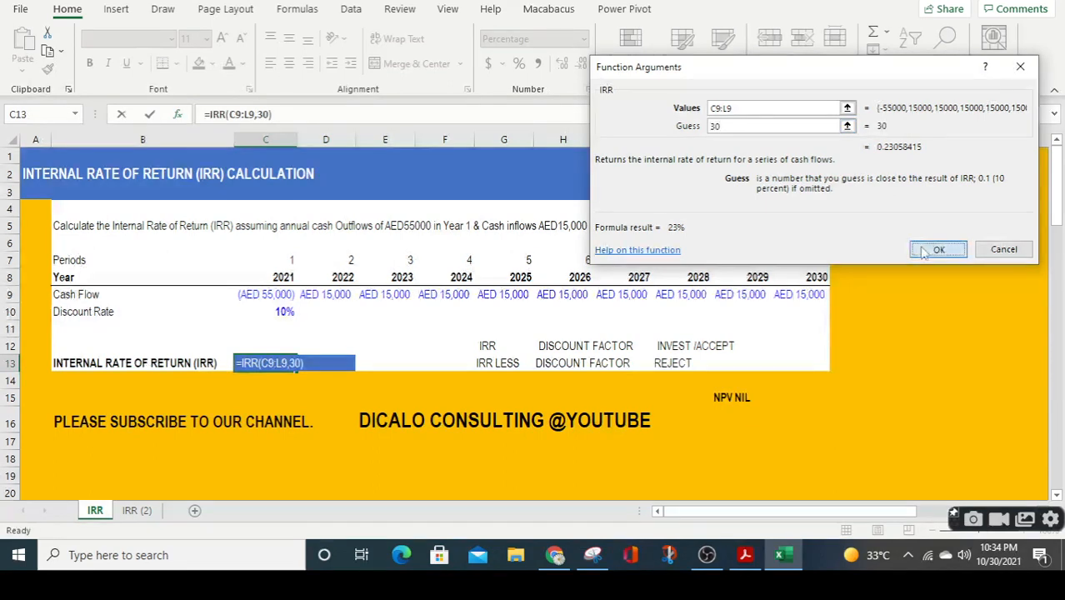
Review the IRR result in C13 and the formula behind it.
{"action": "left_click", "coordinate": [437, 343]}
{"action": "key", "text": "Left"}
{"action": "key", "text": "Left"}
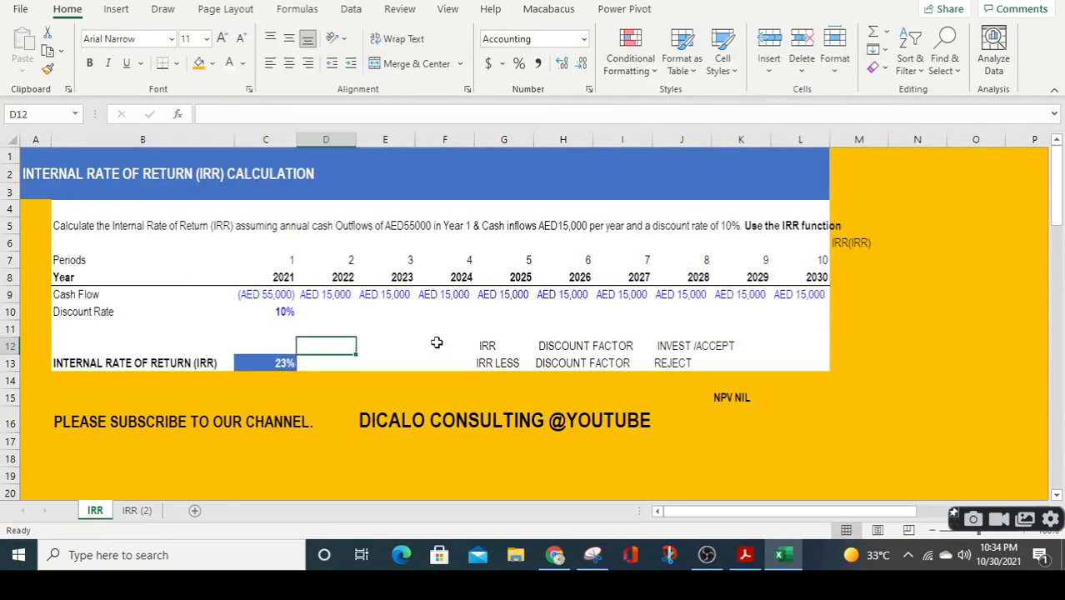
{"action": "key", "text": "Down"}
{"action": "key", "text": "Left"}
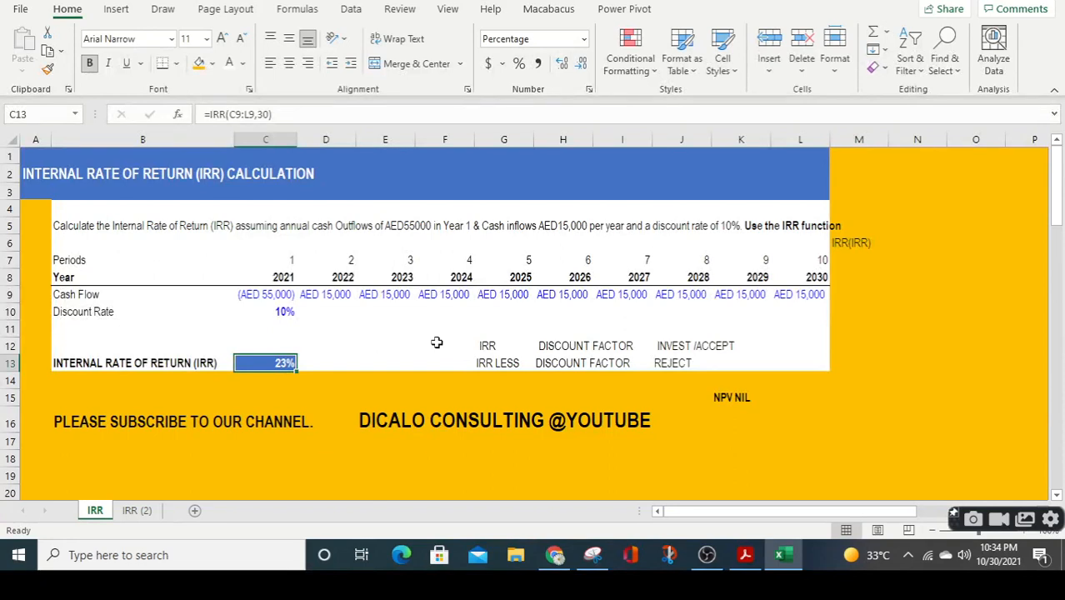
{"action": "key", "text": "Up"}
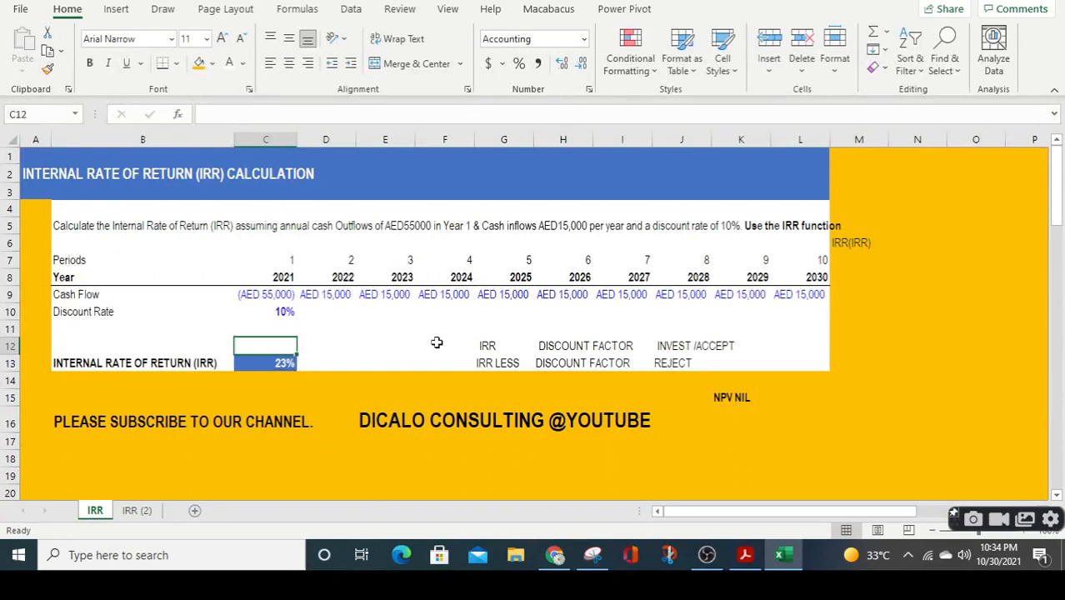
Calculate the difference between the internal rate of return and the discount rate in D11 with the formula =C13-C10.
{"action": "key", "text": "Right"}
{"action": "key", "text": "Up"}
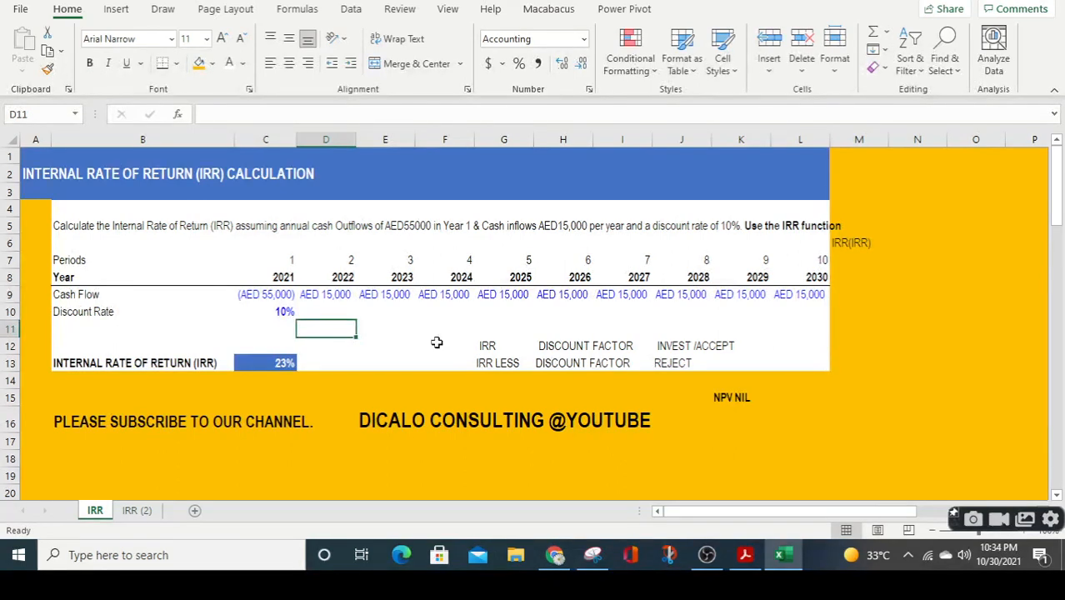
{"action": "type", "text": "="}
{"action": "key", "text": "Down"}
{"action": "key", "text": "Left"}
{"action": "key", "text": "Down"}
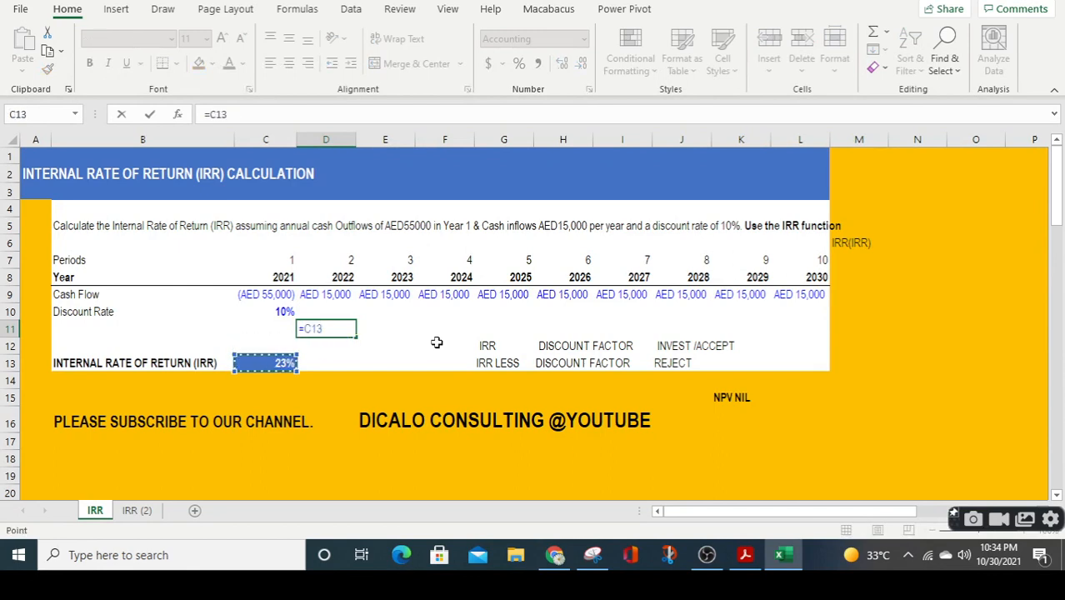
{"action": "type", "text": "-"}
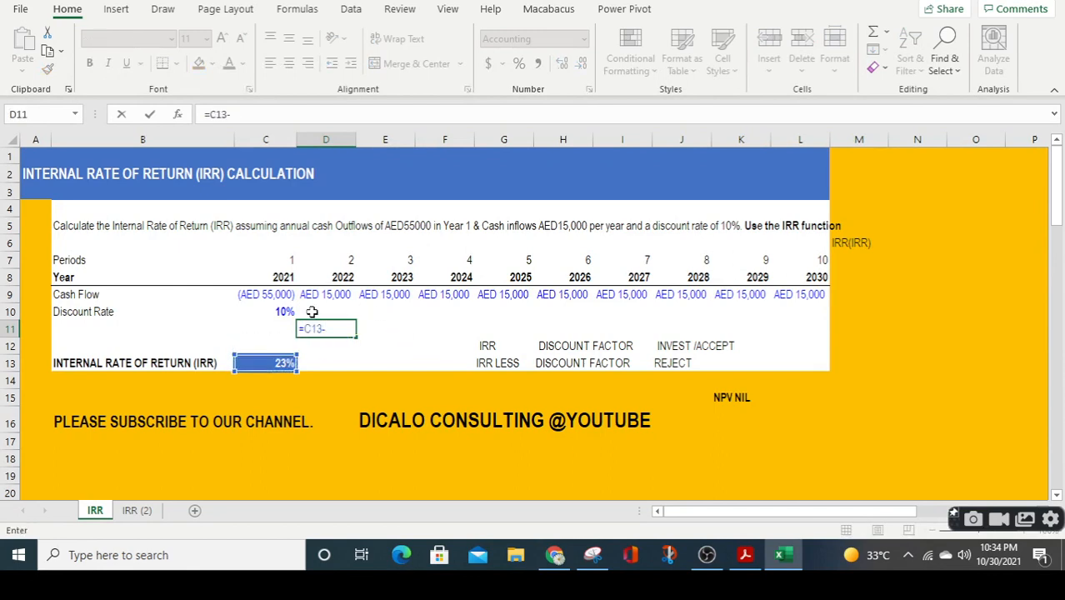
{"action": "left_click", "coordinate": [255, 313]}
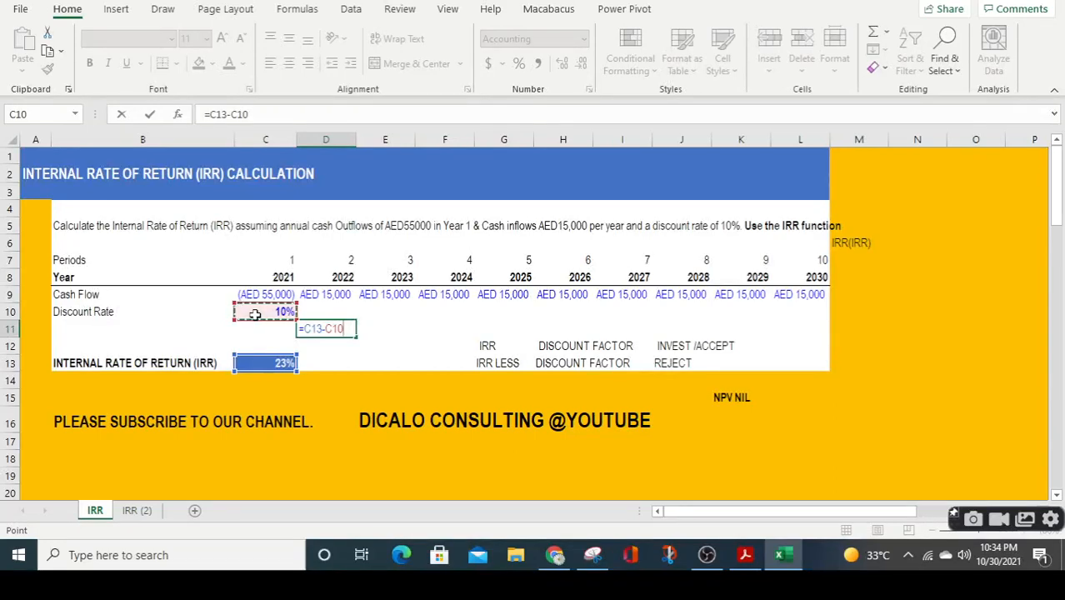
{"action": "key", "text": "Return"}
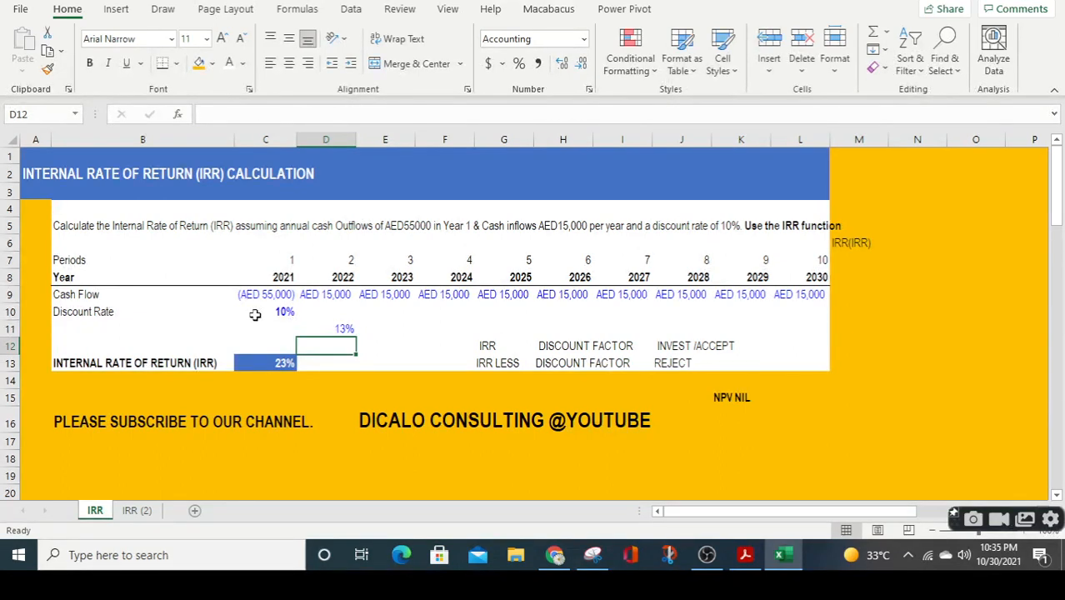
{"action": "key", "text": "Down"}
{"action": "key", "text": "Down"}
{"action": "key", "text": "Down"}
{"action": "key", "text": "Down"}
{"action": "key", "text": "Down"}
{"action": "key", "text": "Down"}
{"action": "key", "text": "Right"}
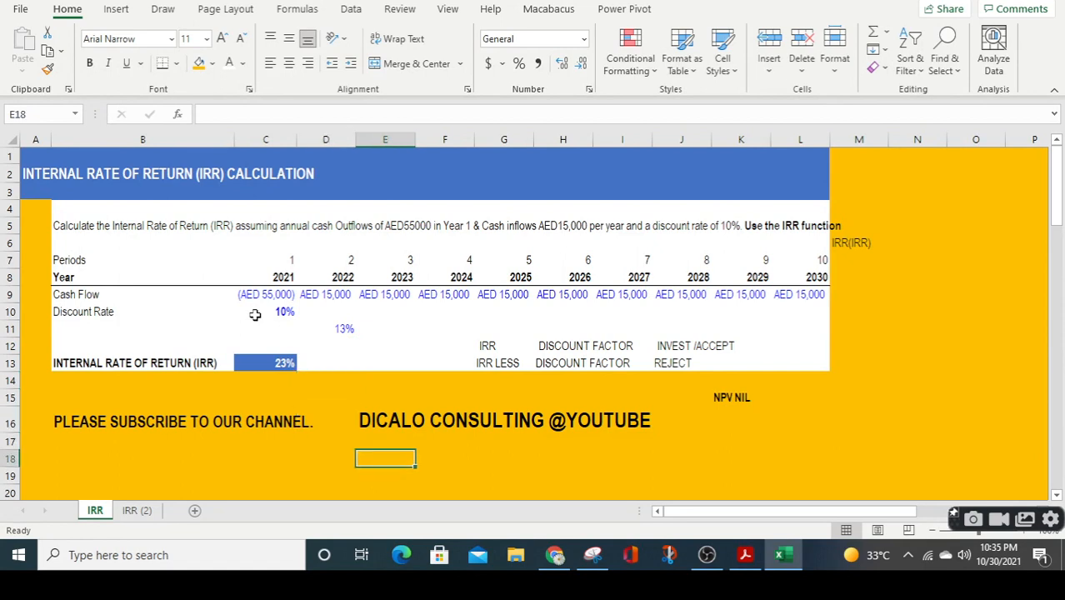
{"action": "type", "text": "WW"}
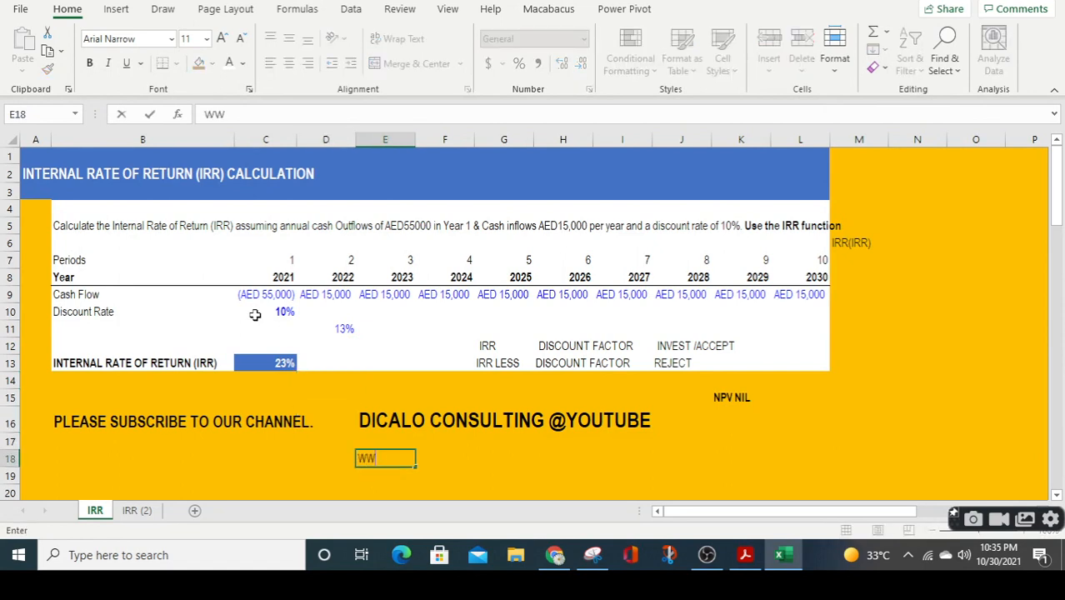
{"action": "type", "text": "W.DICALOO.COM"}
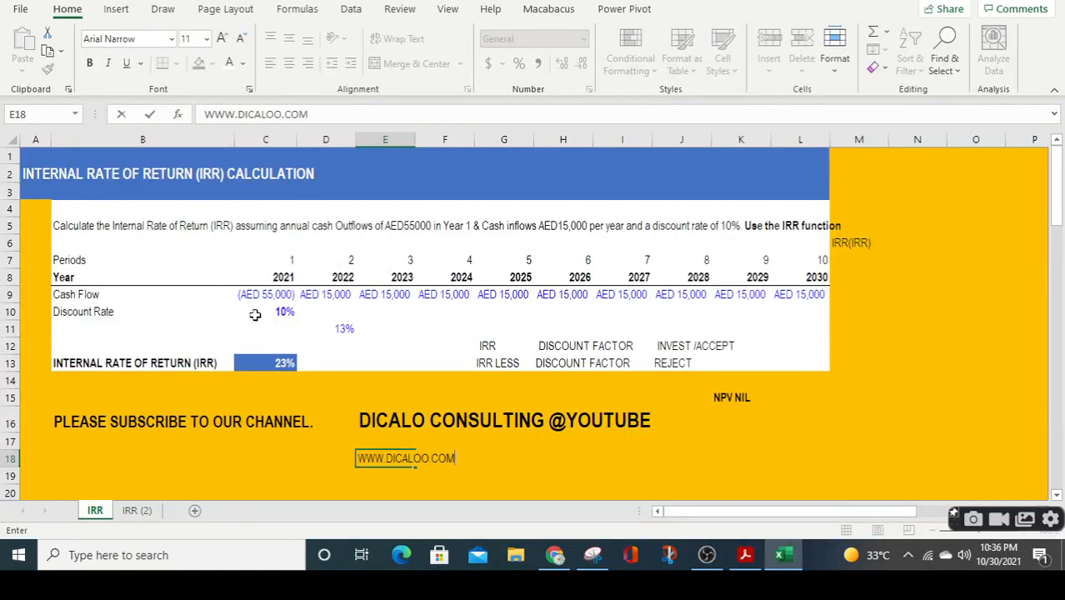
{"action": "key", "text": "Return"}
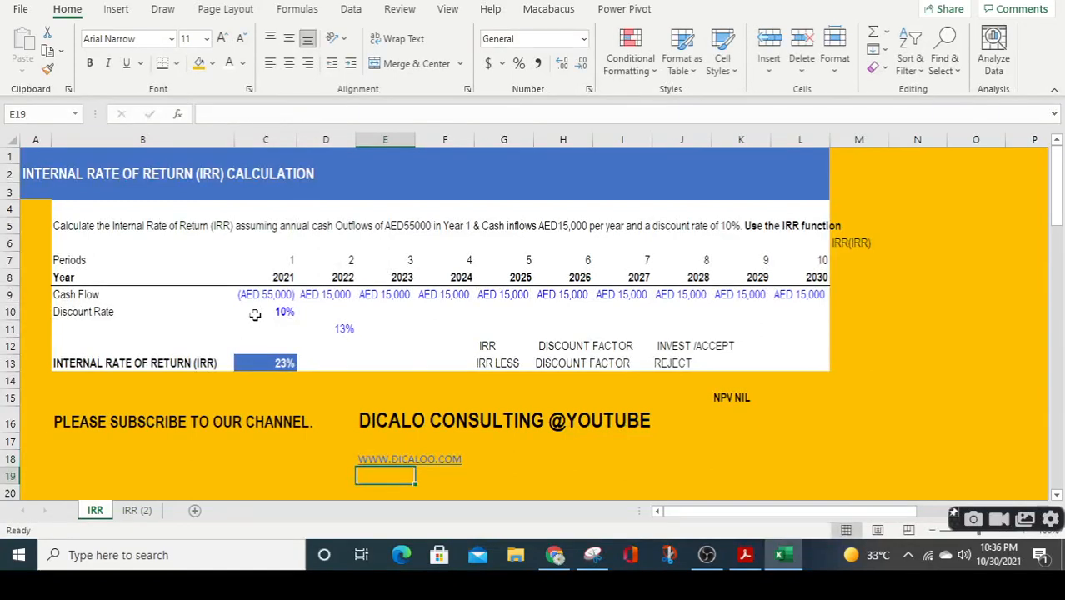